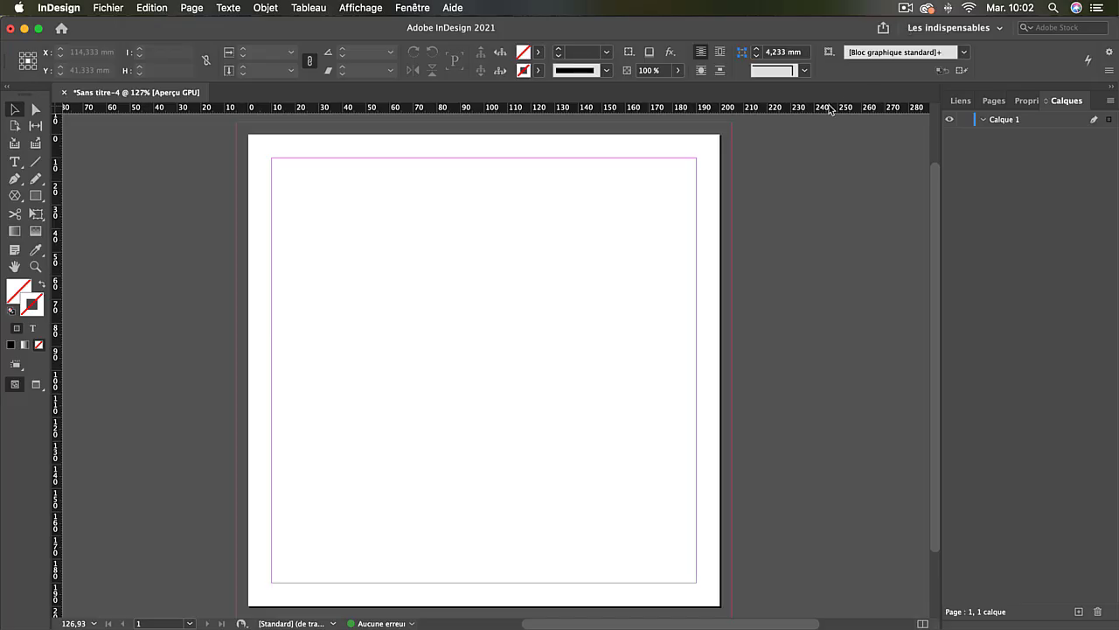
Step: Create a 180 × 180 mm text frame within the page margins and fill it with placeholder text
{"action": "left_click", "coordinate": [15, 162]}
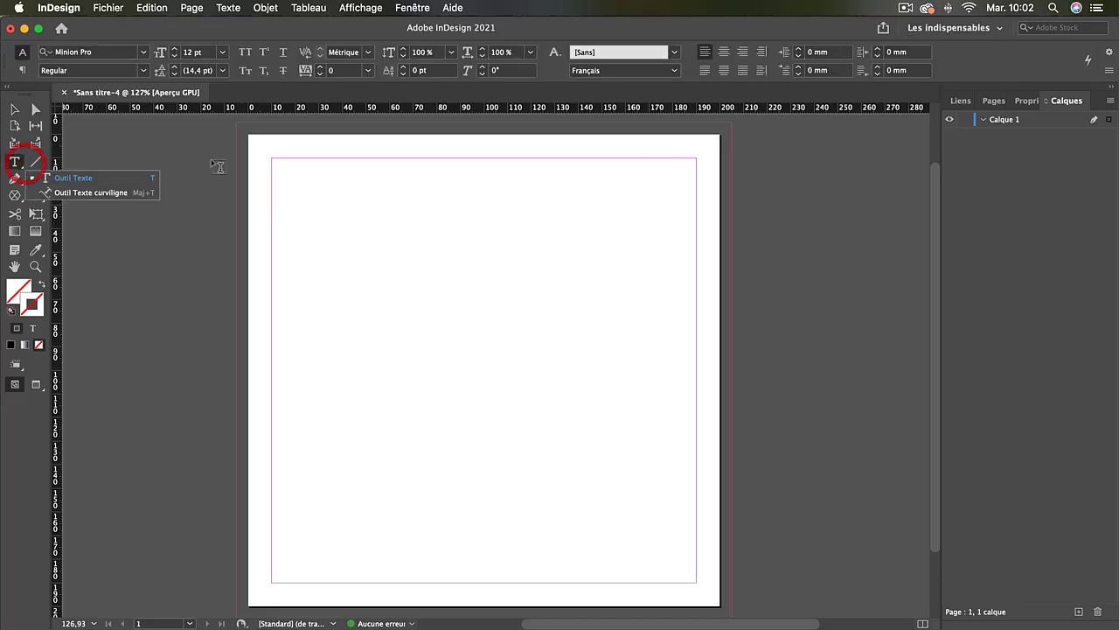
{"action": "left_click_drag", "start_coordinate": [272, 159], "coordinate": [697, 583]}
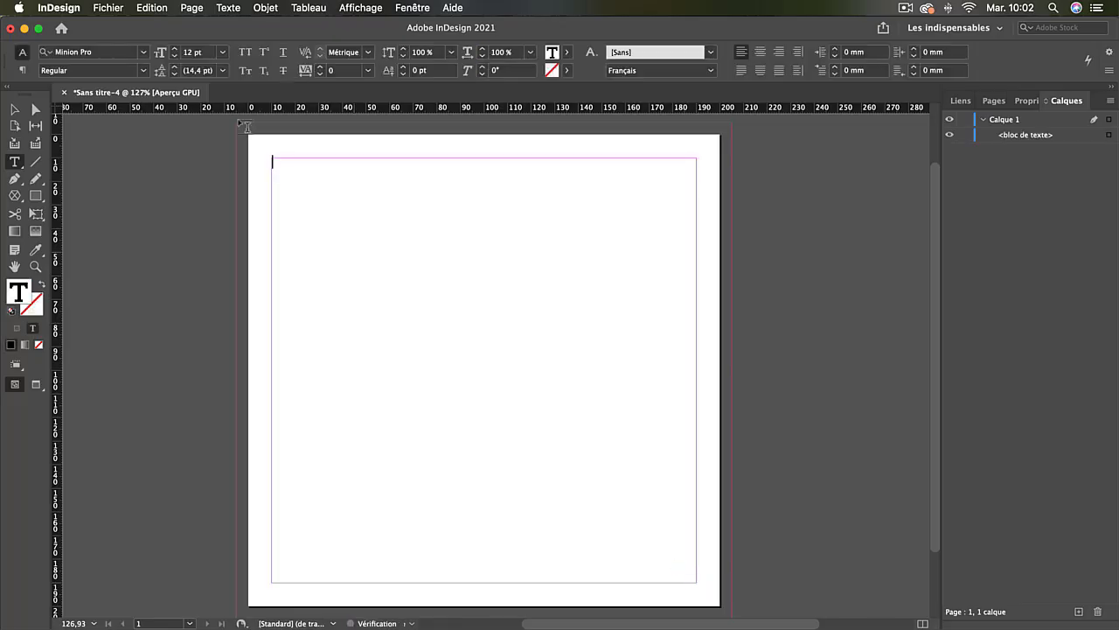
{"action": "left_click", "coordinate": [229, 8]}
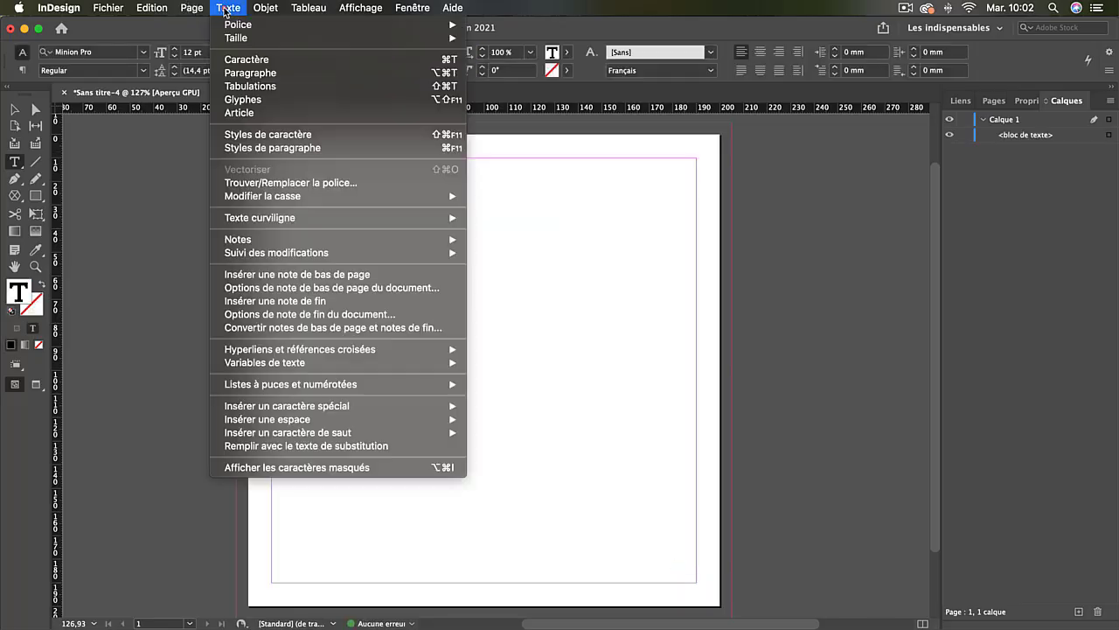
{"action": "left_click", "coordinate": [289, 446]}
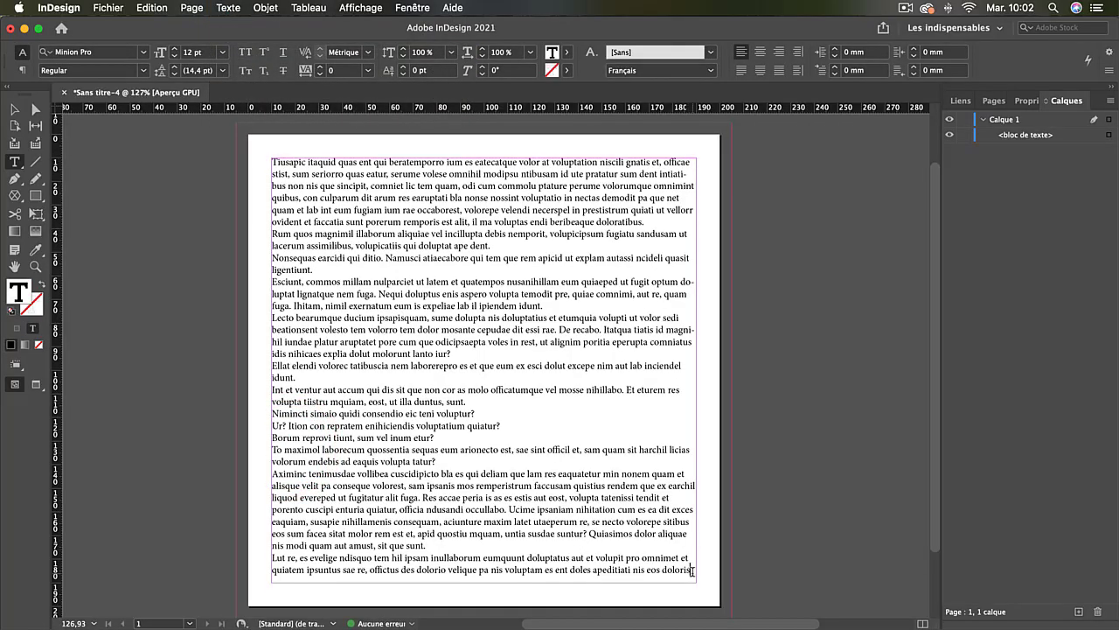
Step: Delete the placeholder text from the "Aximinc tenimusdae" paragraph to the end and split the text frame into 2 columns
{"action": "left_click_drag", "start_coordinate": [691, 571], "coordinate": [267, 471]}
{"action": "key", "text": "BackSpace"}
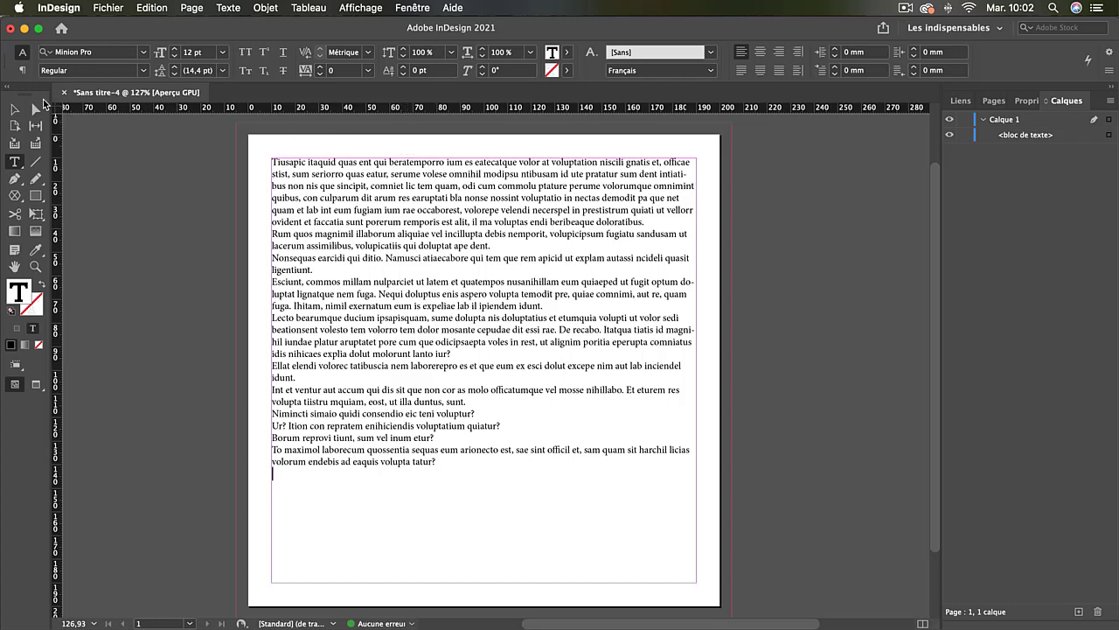
{"action": "key", "text": "Escape"}
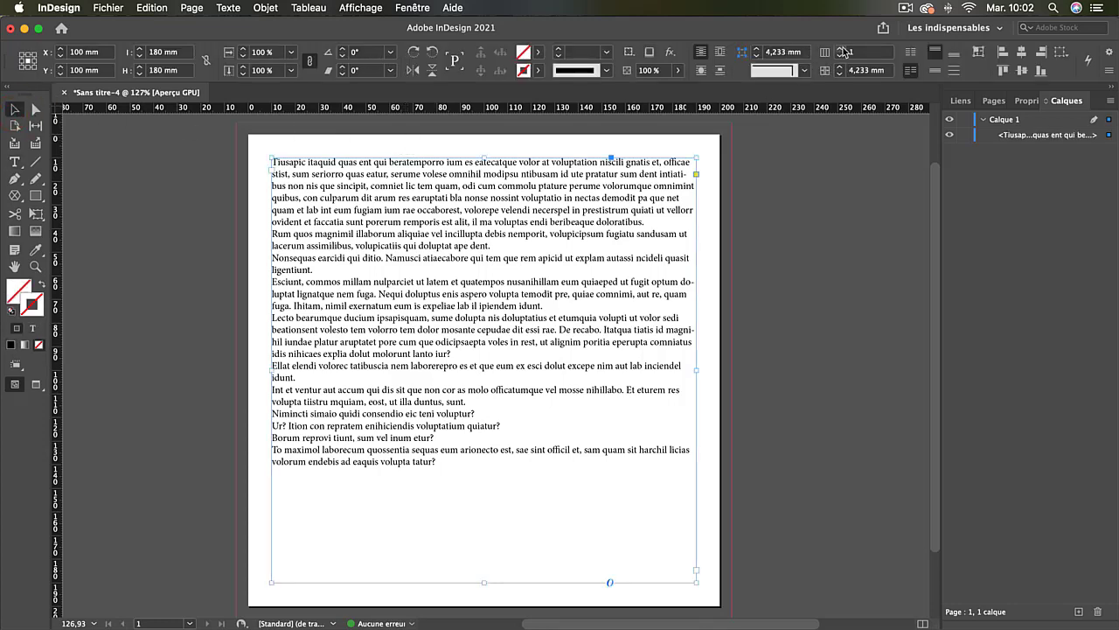
{"action": "left_click", "coordinate": [840, 49]}
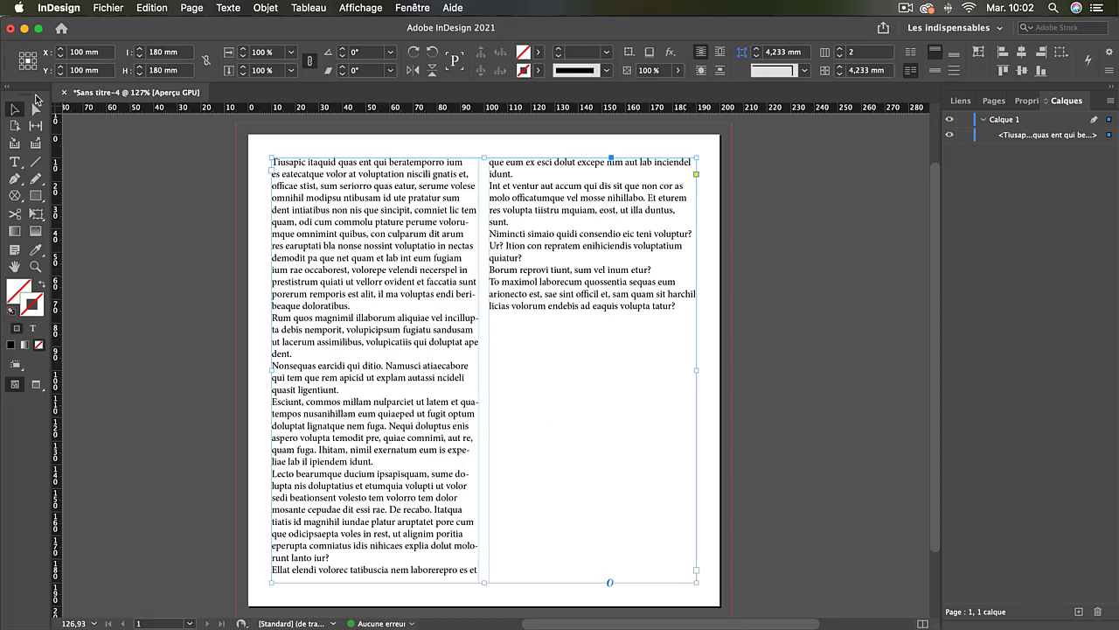
Step: Turn off hyphenation for the frame's text, justify it with the last line aligned left, and deselect the frame
{"action": "left_click", "coordinate": [15, 162]}
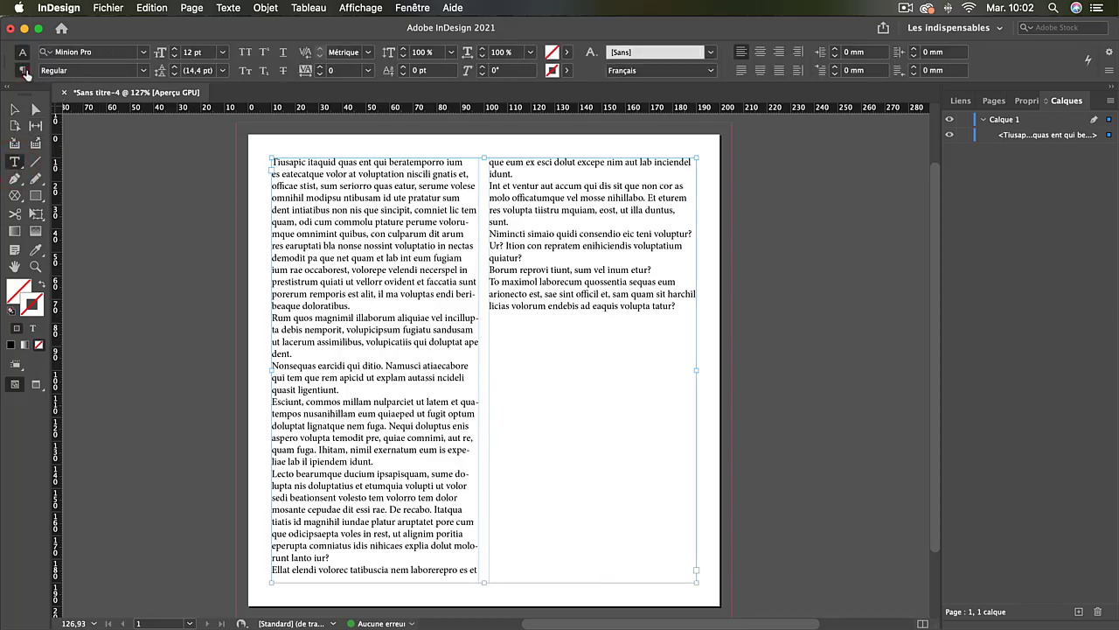
{"action": "left_click", "coordinate": [25, 72]}
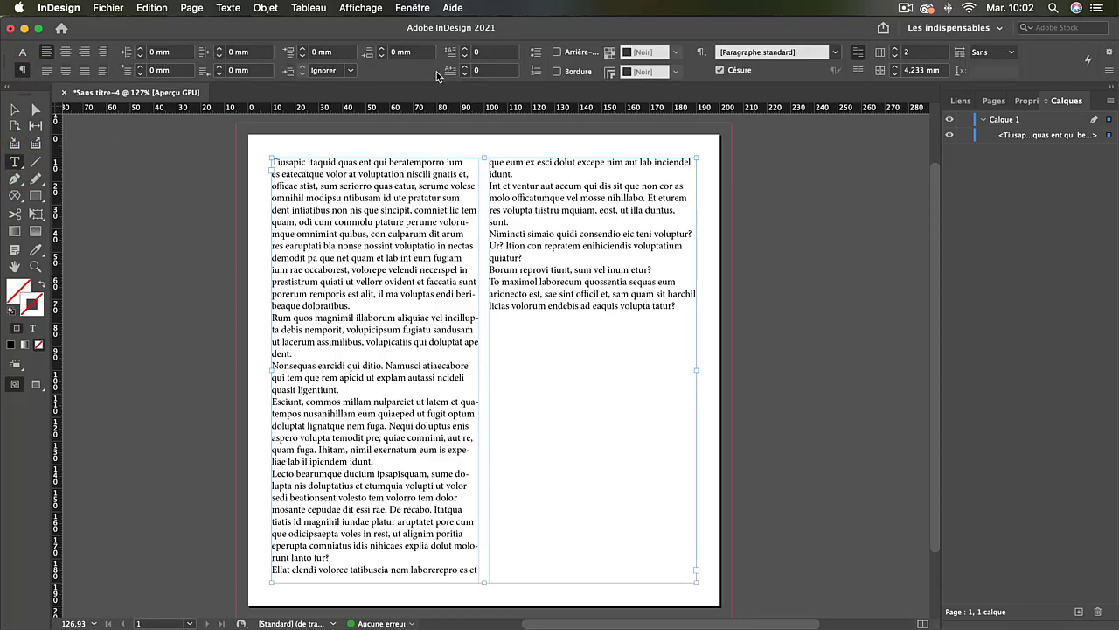
{"action": "left_click", "coordinate": [721, 72]}
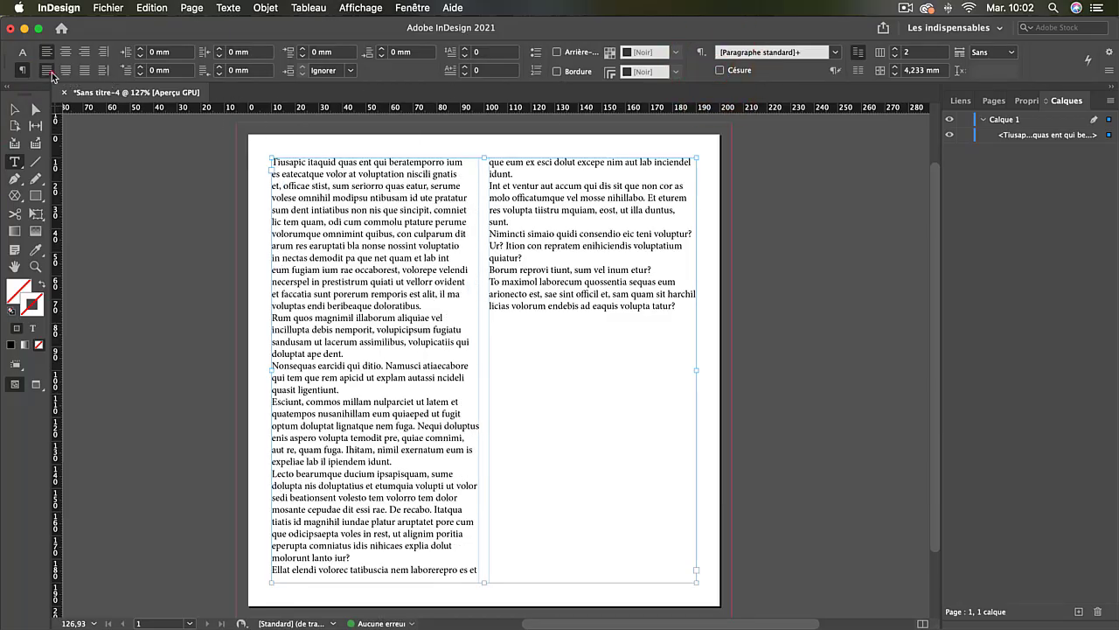
{"action": "left_click", "coordinate": [47, 70]}
{"action": "left_click", "coordinate": [14, 112]}
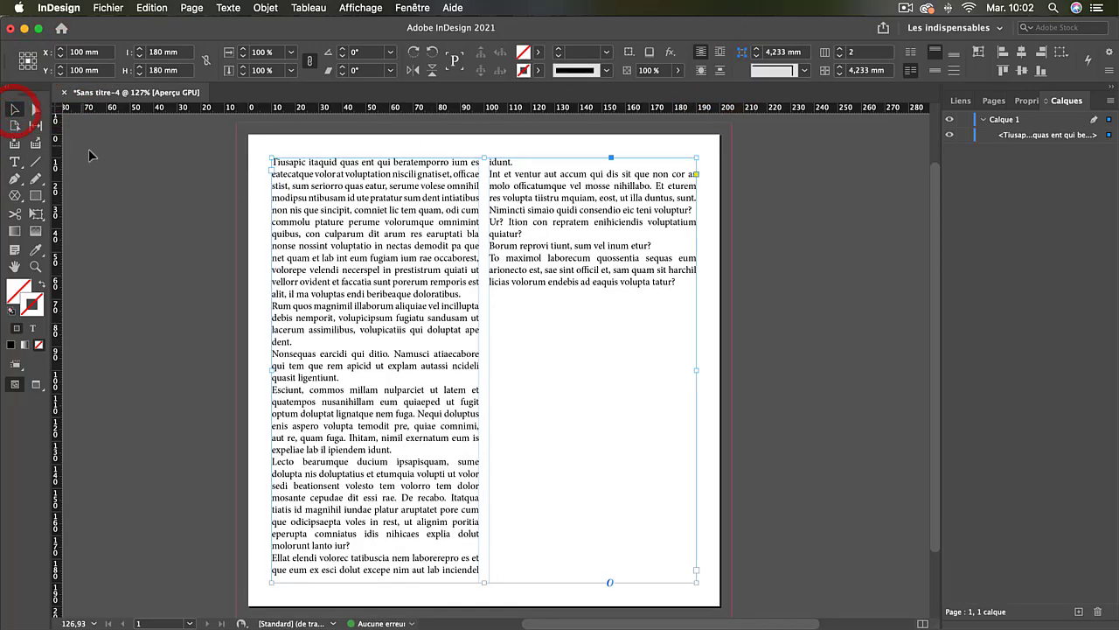
{"action": "left_click", "coordinate": [100, 163]}
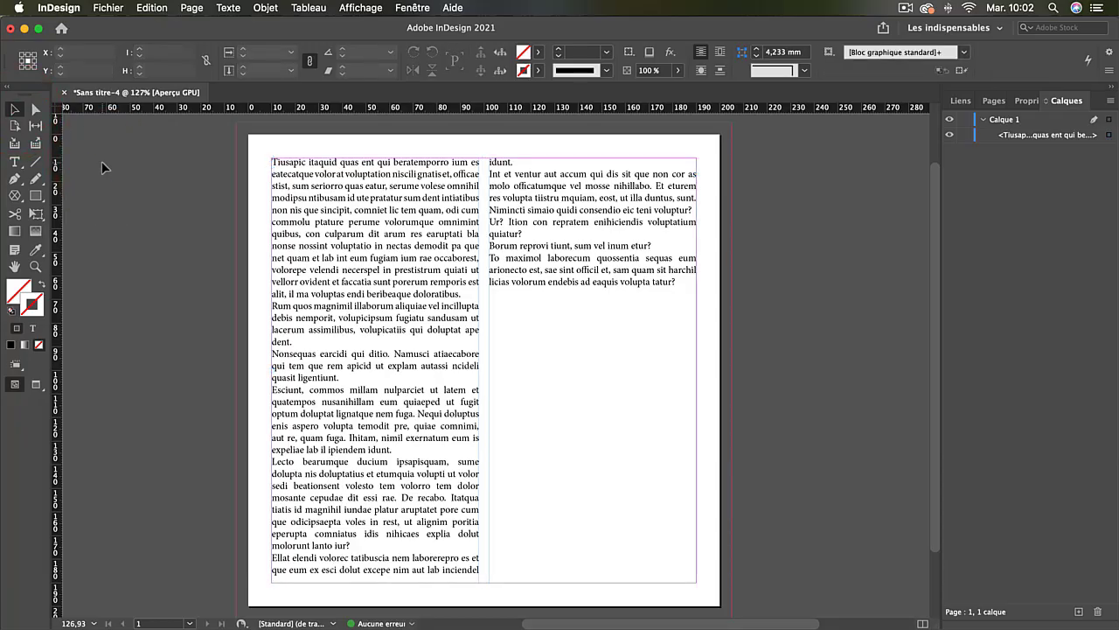
Step: Place the praying-man JPG image on the page at about 54 × 81 mm
{"action": "key", "text": "super+d"}
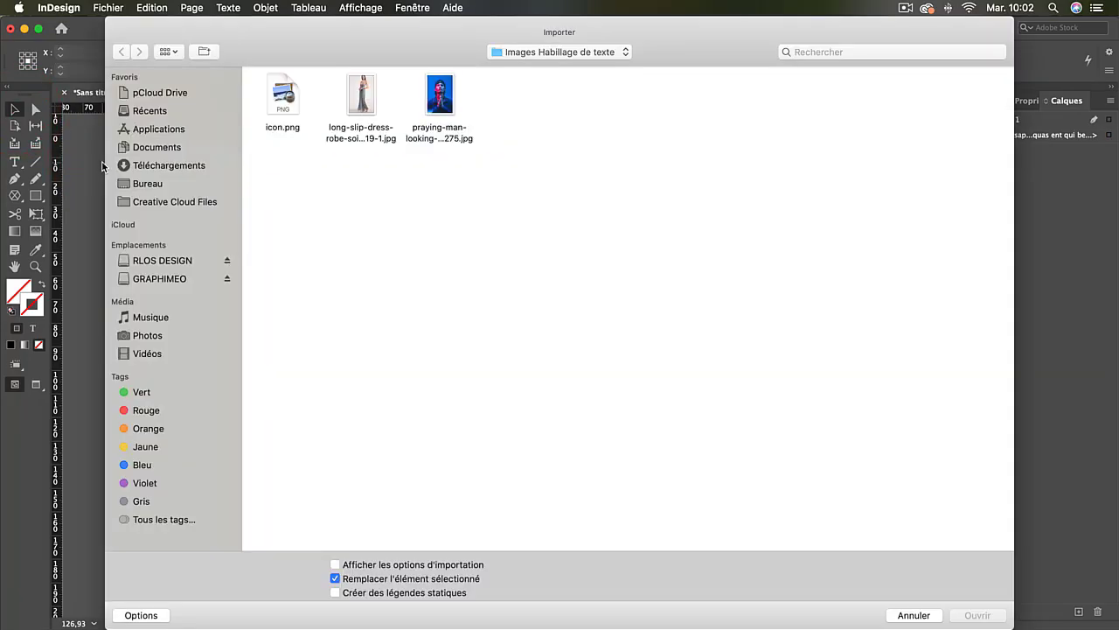
{"action": "left_click", "coordinate": [444, 99]}
{"action": "left_click", "coordinate": [977, 616]}
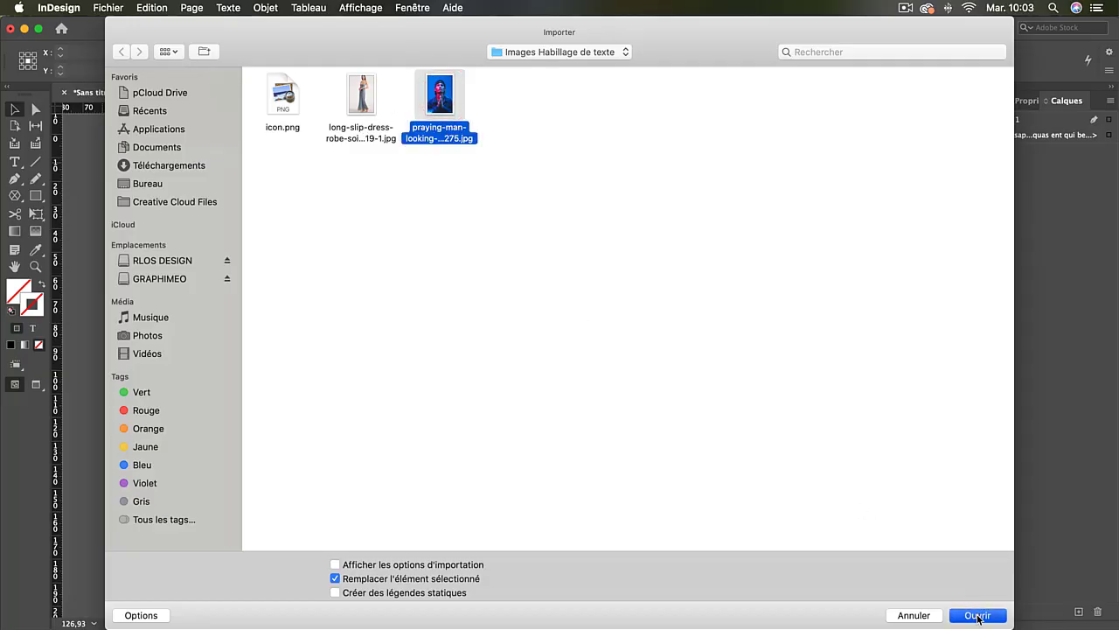
{"action": "left_click_drag", "start_coordinate": [449, 235], "coordinate": [612, 413]}
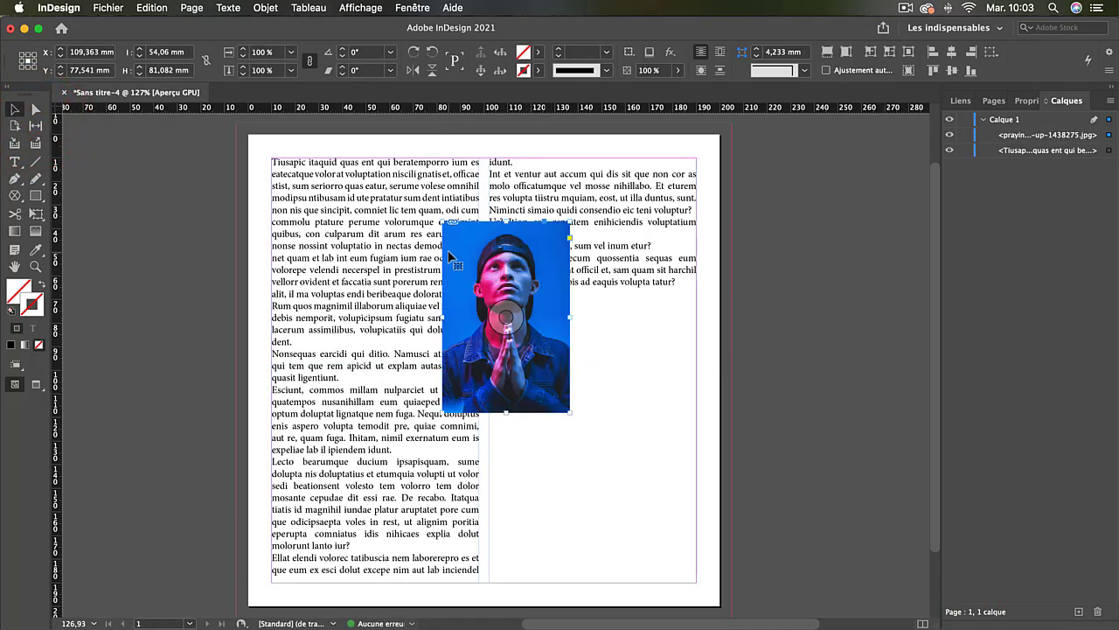
Step: Move the photo over the gutter between the two text columns, at about X 100 mm, Y 84 mm
{"action": "left_click_drag", "start_coordinate": [448, 251], "coordinate": [542, 362]}
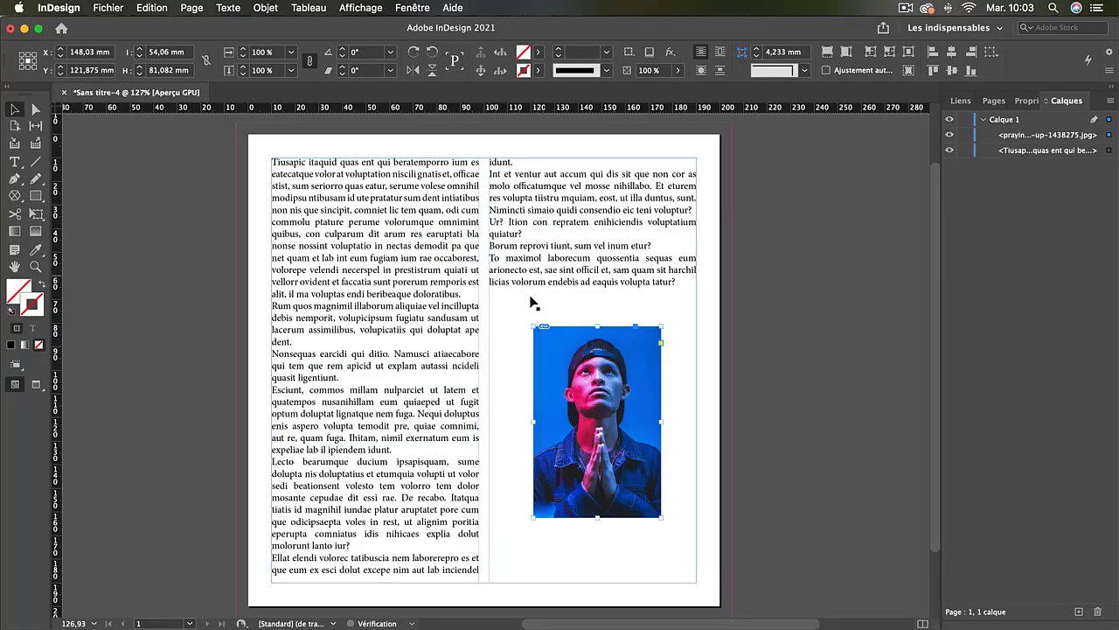
{"action": "left_click", "coordinate": [827, 384]}
{"action": "left_click_drag", "start_coordinate": [626, 356], "coordinate": [514, 274]}
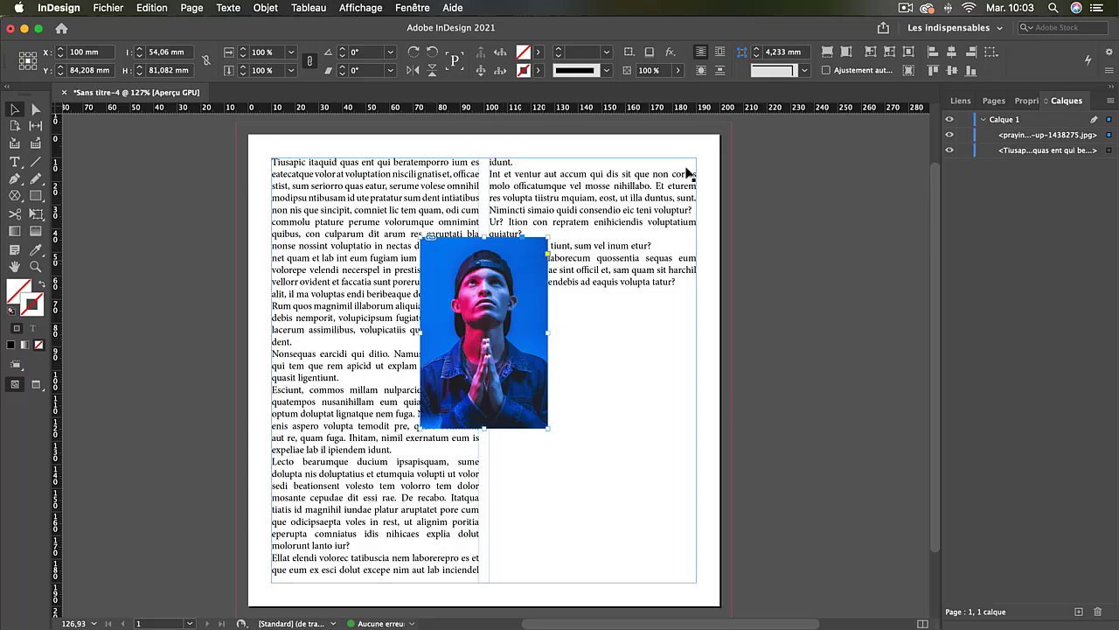
Step: Show the text wrap (Habillage de texte) settings and place them beside the page, clear of the layout
{"action": "left_click", "coordinate": [413, 8]}
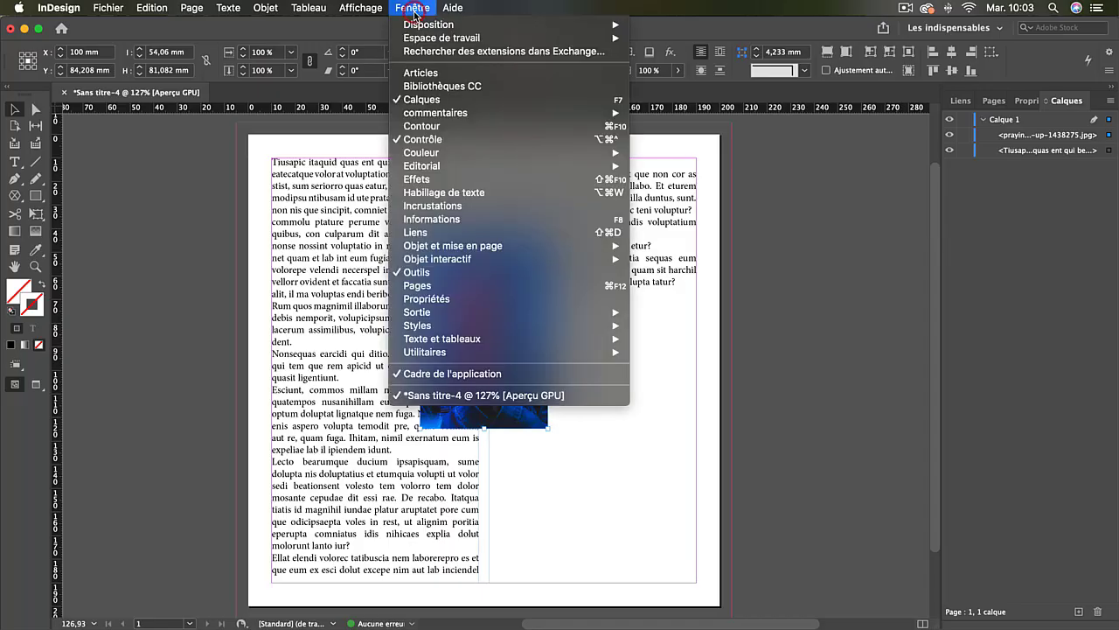
{"action": "left_click", "coordinate": [485, 194]}
{"action": "left_click_drag", "start_coordinate": [741, 281], "coordinate": [809, 148]}
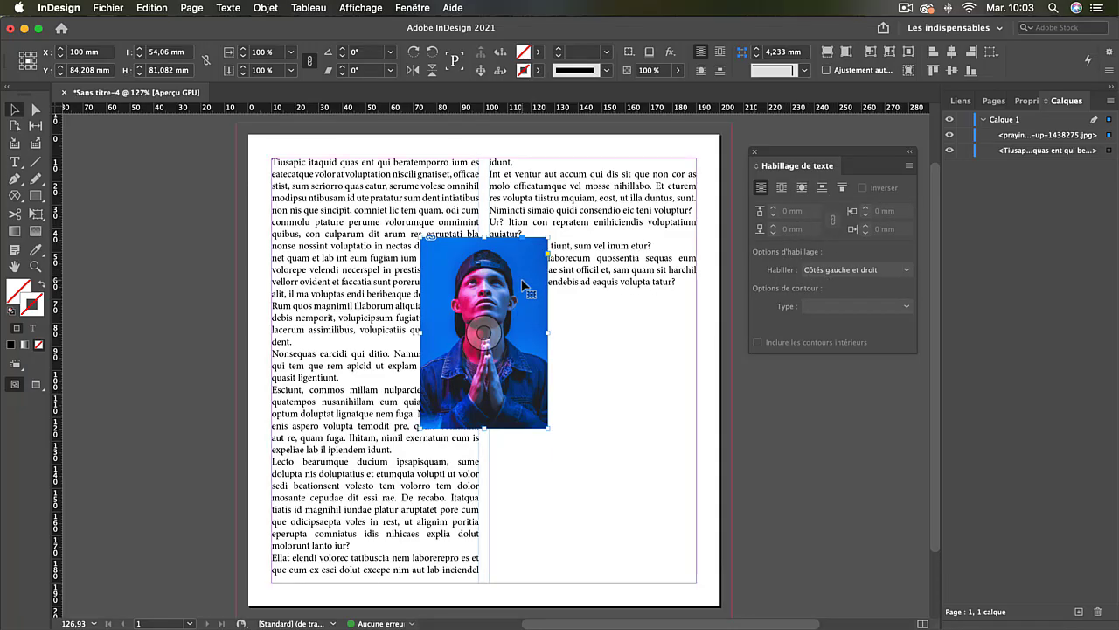
Step: Shift the photo slightly right and down, and crop its frame from the bottom edge to about 68.3 mm high
{"action": "left_click_drag", "start_coordinate": [434, 280], "coordinate": [451, 280]}
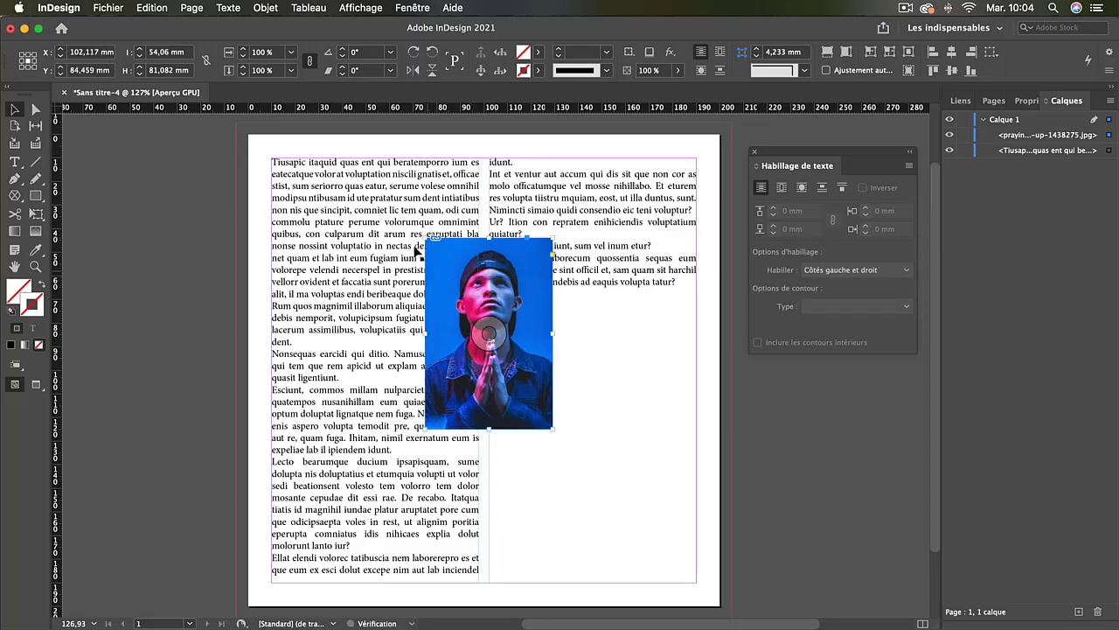
{"action": "left_click_drag", "start_coordinate": [473, 243], "coordinate": [472, 247]}
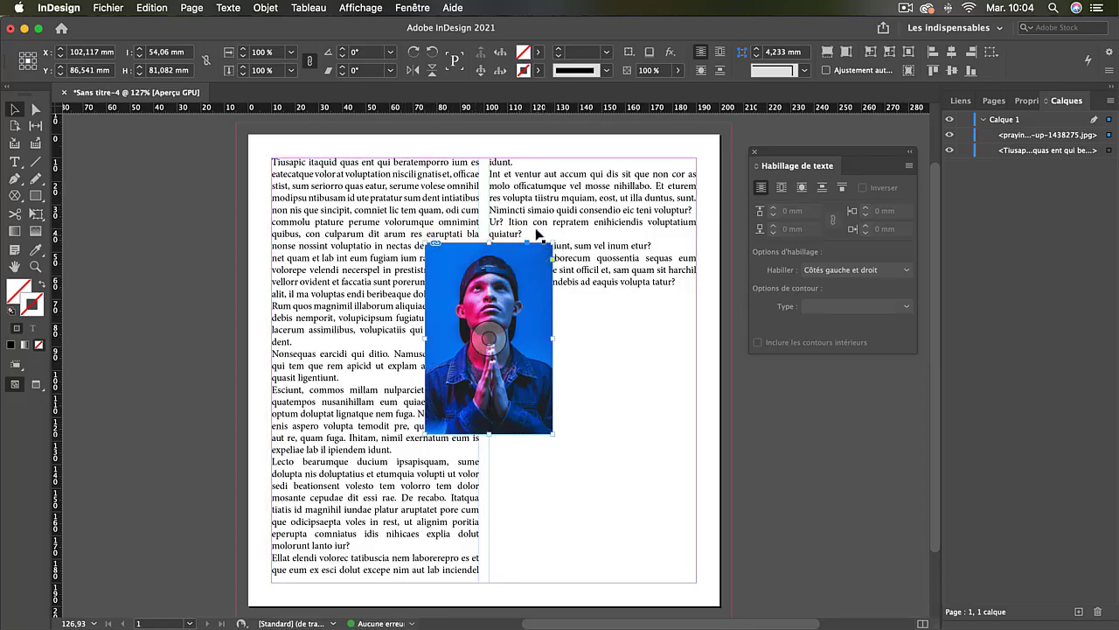
{"action": "left_click_drag", "start_coordinate": [489, 430], "coordinate": [489, 403]}
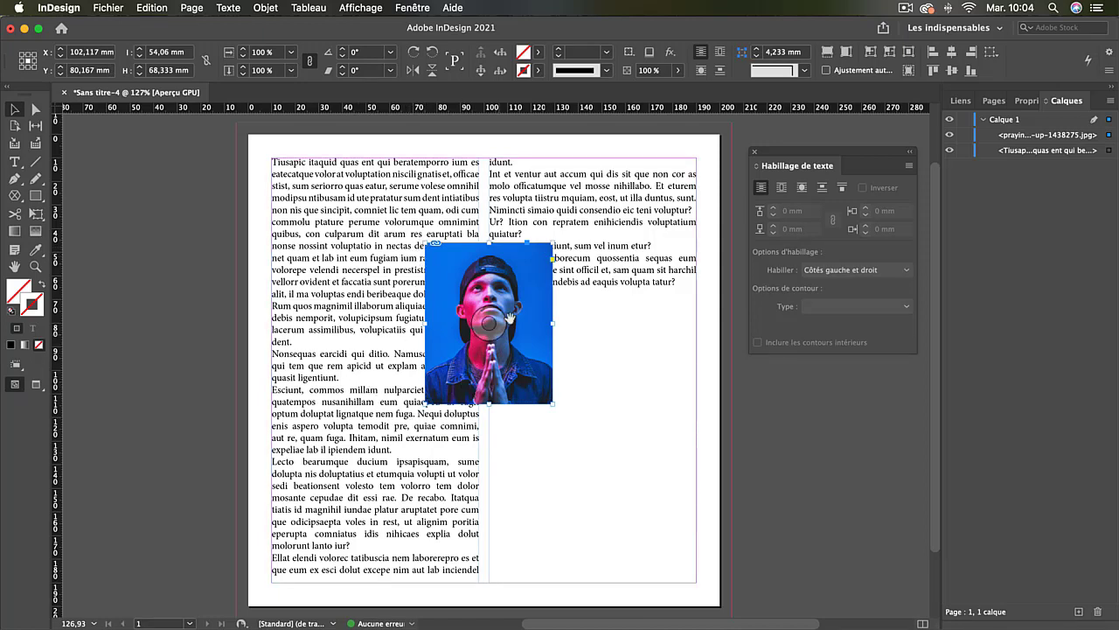
{"action": "left_click", "coordinate": [537, 291]}
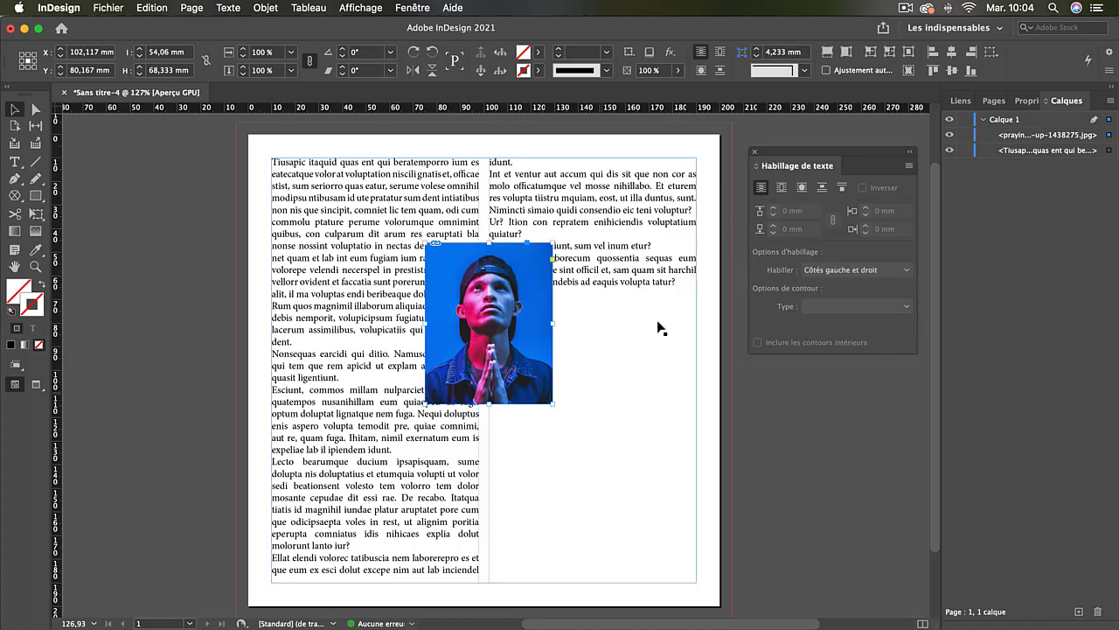
Step: Wrap the text around the photo's bounding box and centre the photo horizontally on the page at X 100 mm
{"action": "left_click", "coordinate": [781, 187]}
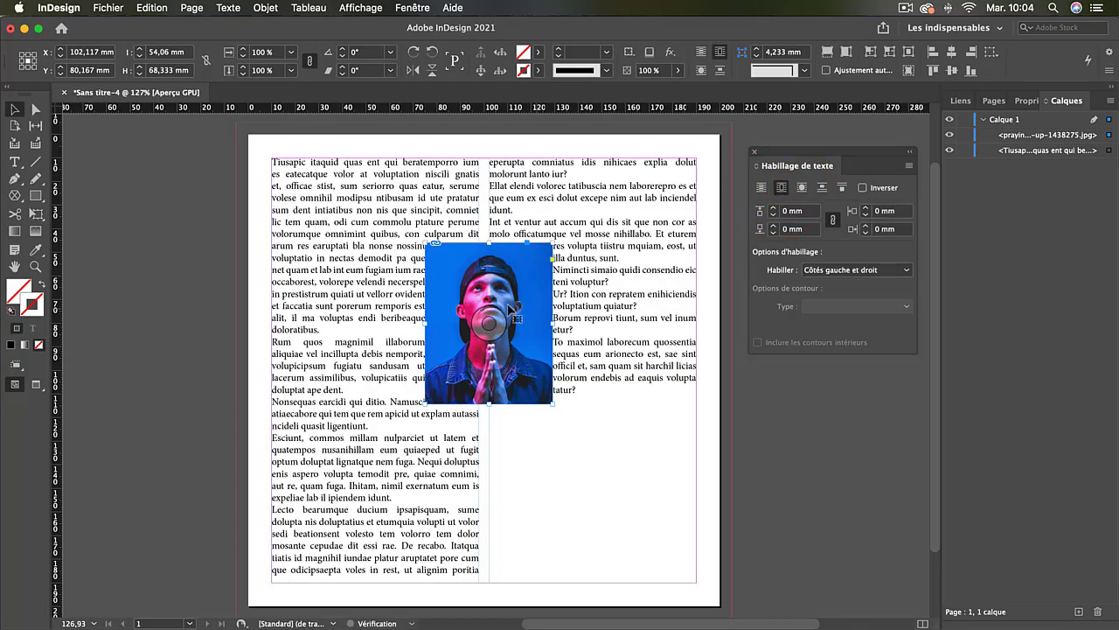
{"action": "mouse_move", "coordinate": [464, 275]}
{"action": "left_mouse_down"}
{"action": "mouse_move", "coordinate": [332, 262]}
{"action": "mouse_move", "coordinate": [464, 278]}
{"action": "left_mouse_up"}
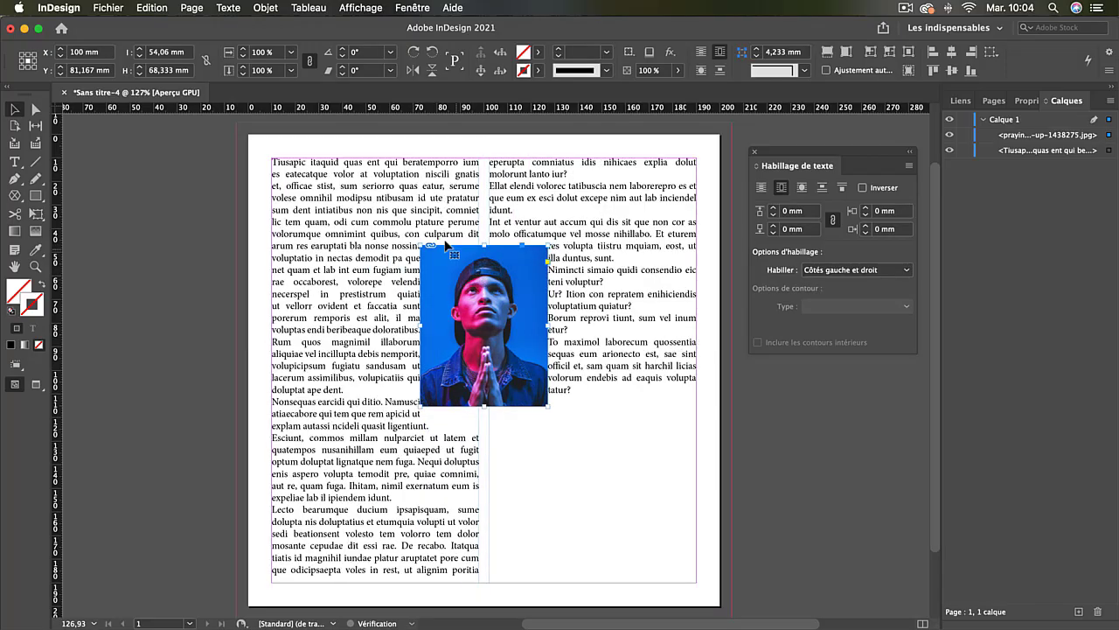
{"action": "left_click", "coordinate": [797, 468]}
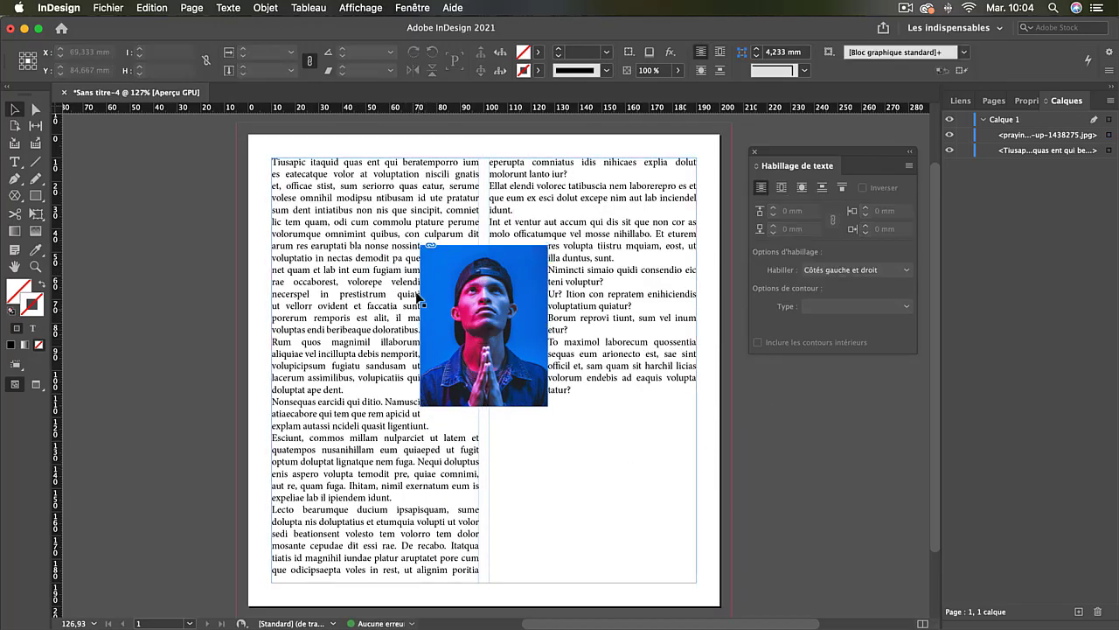
{"action": "left_click", "coordinate": [434, 294]}
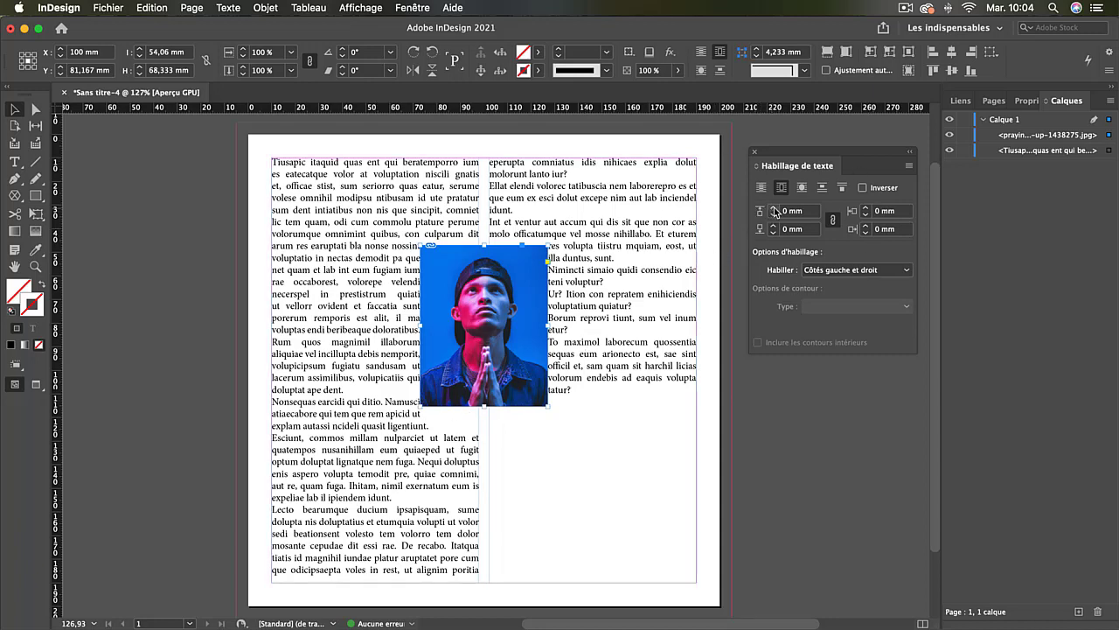
Step: Unlink the photo's text wrap offsets and set the top offset to 6 mm and the bottom offset to 5 mm
{"action": "left_click", "coordinate": [832, 221]}
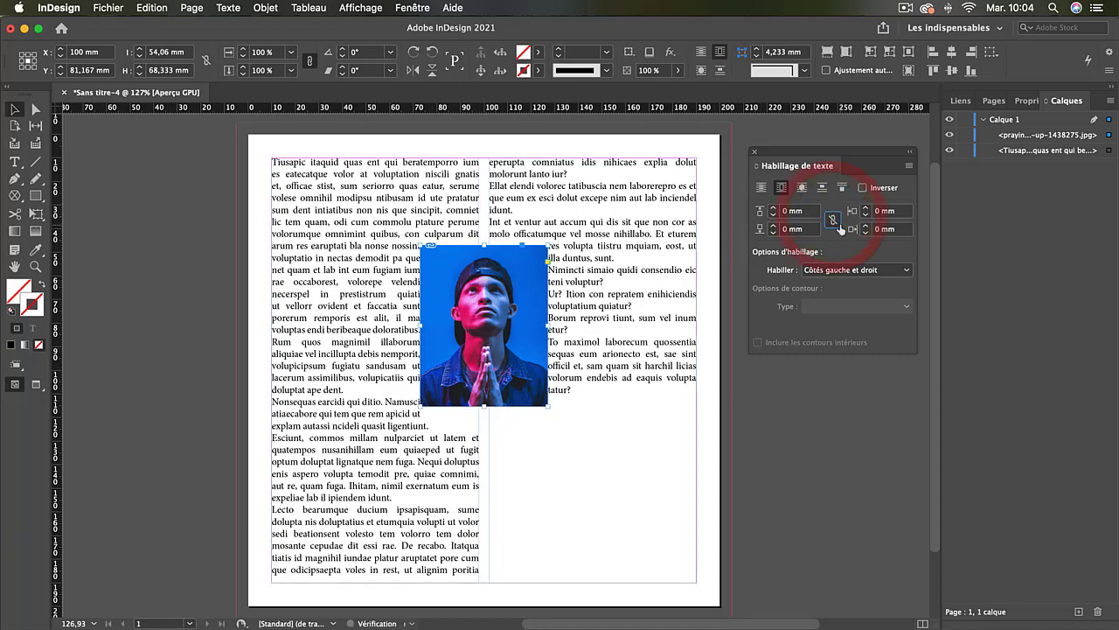
{"action": "left_click", "coordinate": [774, 209]}
{"action": "left_click", "coordinate": [773, 209]}
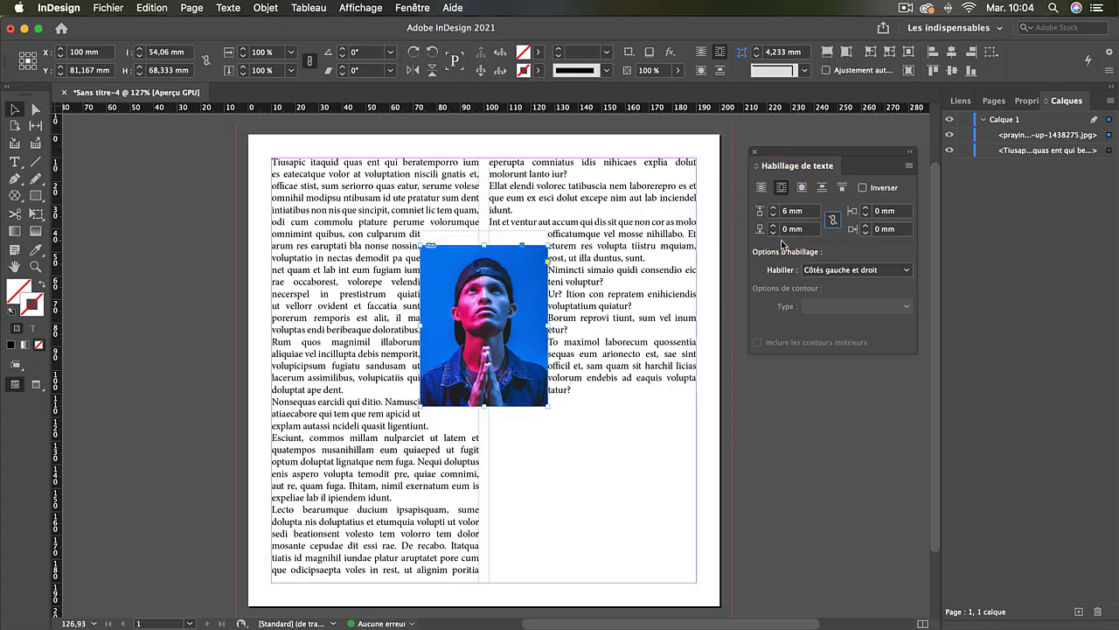
{"action": "left_click", "coordinate": [774, 233]}
{"action": "left_click", "coordinate": [774, 234]}
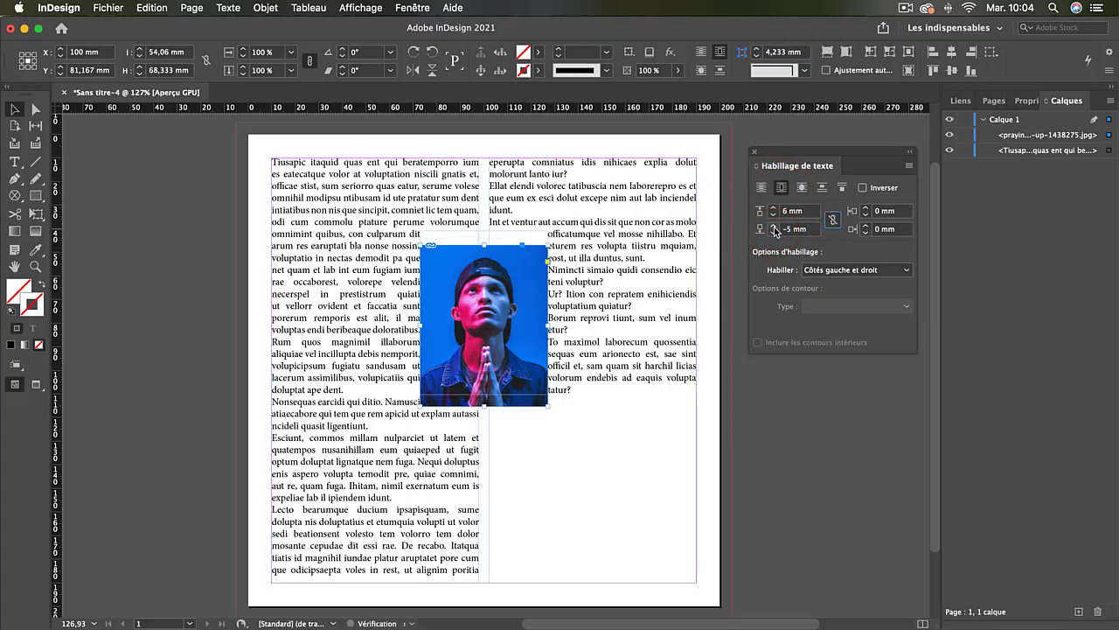
{"action": "left_click", "coordinate": [773, 225]}
{"action": "left_click", "coordinate": [773, 224]}
{"action": "left_click", "coordinate": [773, 224]}
{"action": "left_click", "coordinate": [773, 225]}
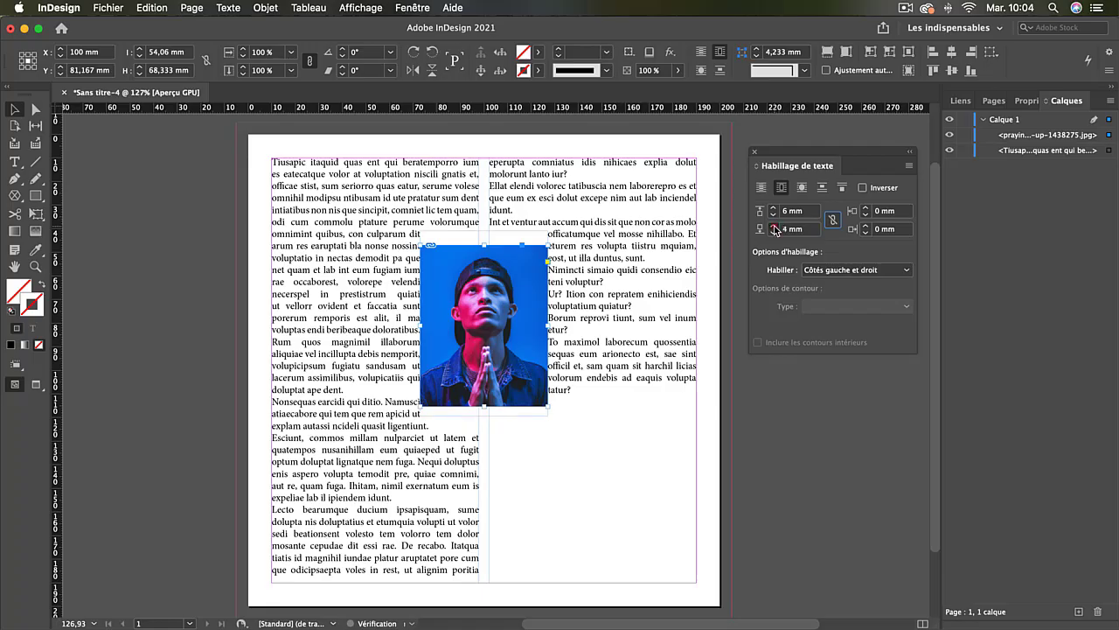
{"action": "left_click", "coordinate": [773, 224]}
Step: Set the left and right text wrap offsets of the photo to 6 mm each
{"action": "left_click", "coordinate": [864, 208]}
{"action": "left_click", "coordinate": [864, 209]}
{"action": "left_click", "coordinate": [864, 208]}
{"action": "left_click", "coordinate": [864, 208]}
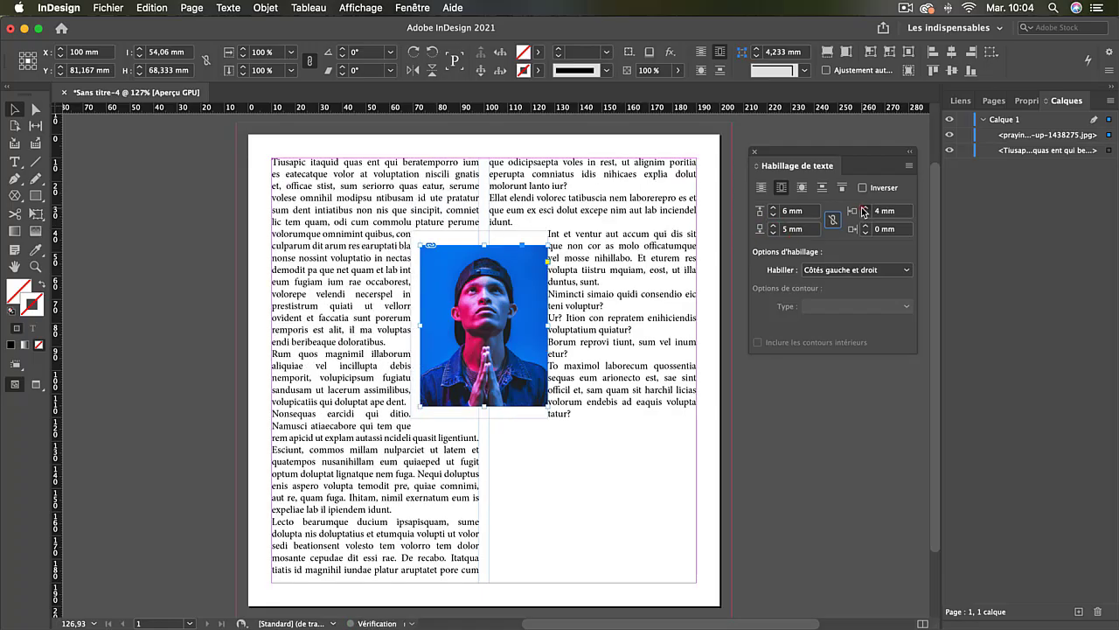
{"action": "left_click", "coordinate": [864, 208]}
{"action": "left_click", "coordinate": [864, 208]}
{"action": "left_click", "coordinate": [864, 225]}
{"action": "left_click", "coordinate": [864, 226]}
{"action": "left_click", "coordinate": [864, 226]}
{"action": "left_click", "coordinate": [864, 226]}
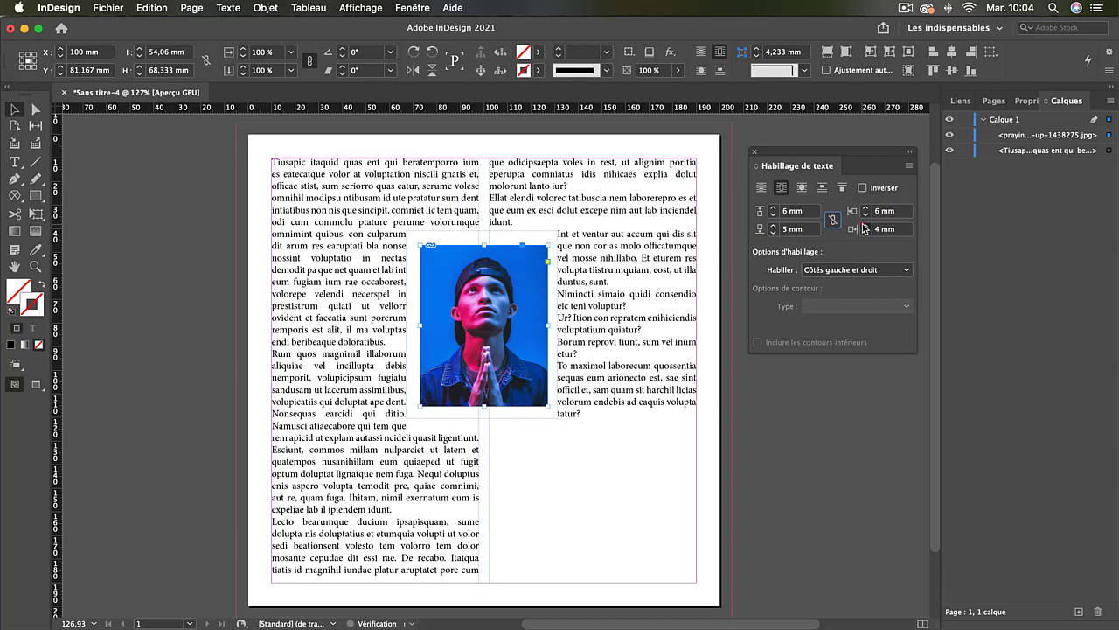
{"action": "left_click", "coordinate": [864, 226]}
{"action": "left_click", "coordinate": [864, 226]}
Step: Link the photo's text wrap offsets again and set all four sides to 8 mm
{"action": "left_click", "coordinate": [832, 220]}
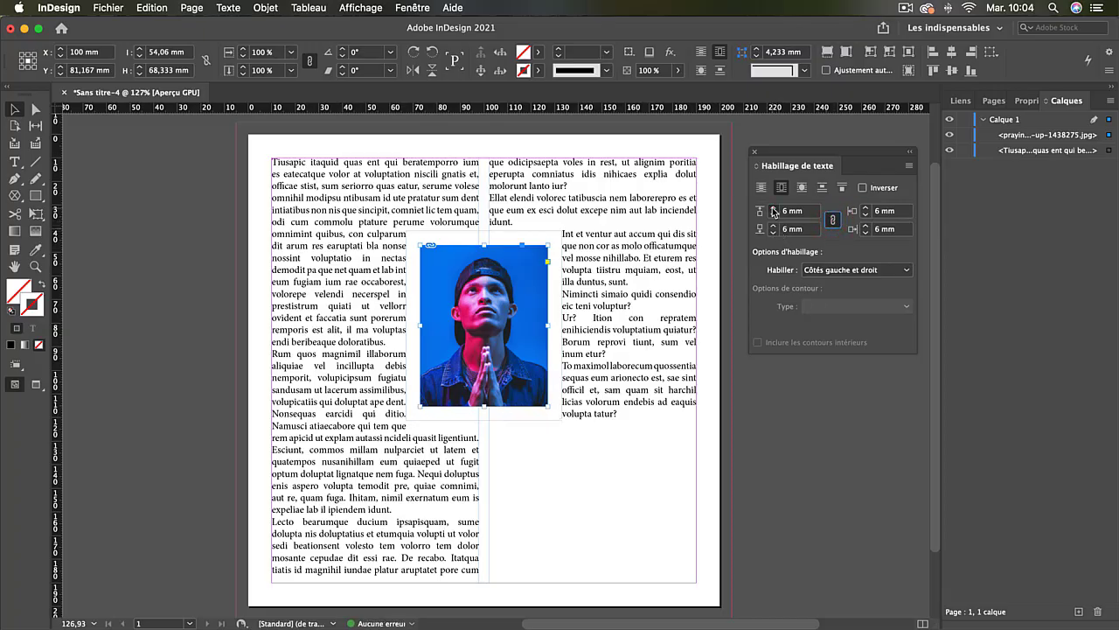
{"action": "left_click", "coordinate": [773, 209]}
{"action": "left_click", "coordinate": [773, 209]}
{"action": "left_click", "coordinate": [773, 208]}
{"action": "left_click", "coordinate": [773, 217]}
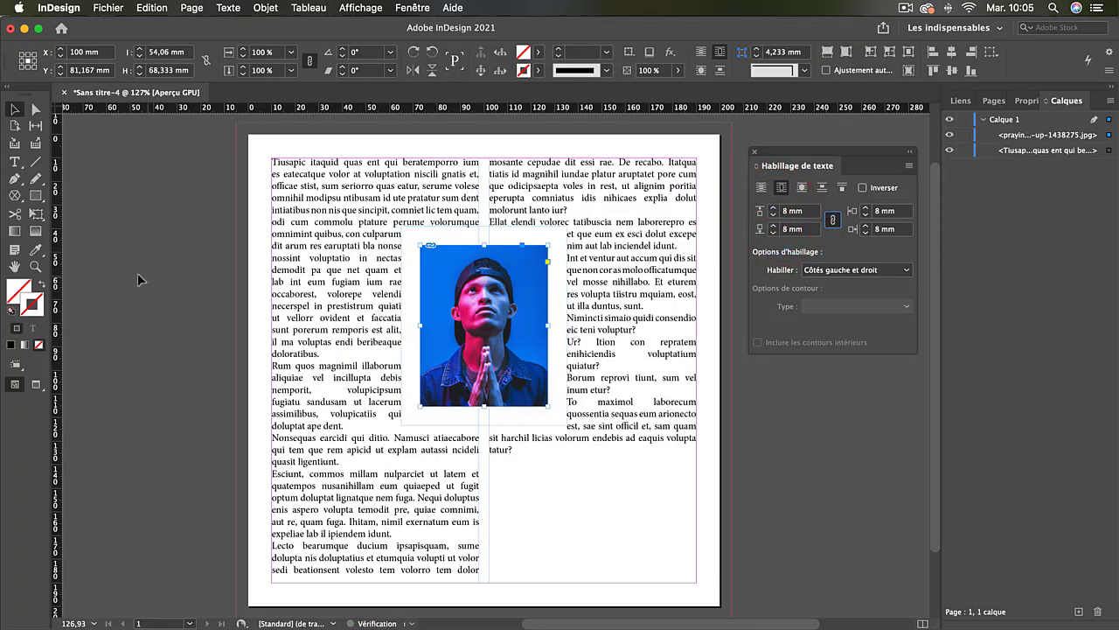
Step: Move the photo off the page onto the pasteboard and draw a rectangle about 107 × 38 mm across both text columns
{"action": "left_click", "coordinate": [128, 202]}
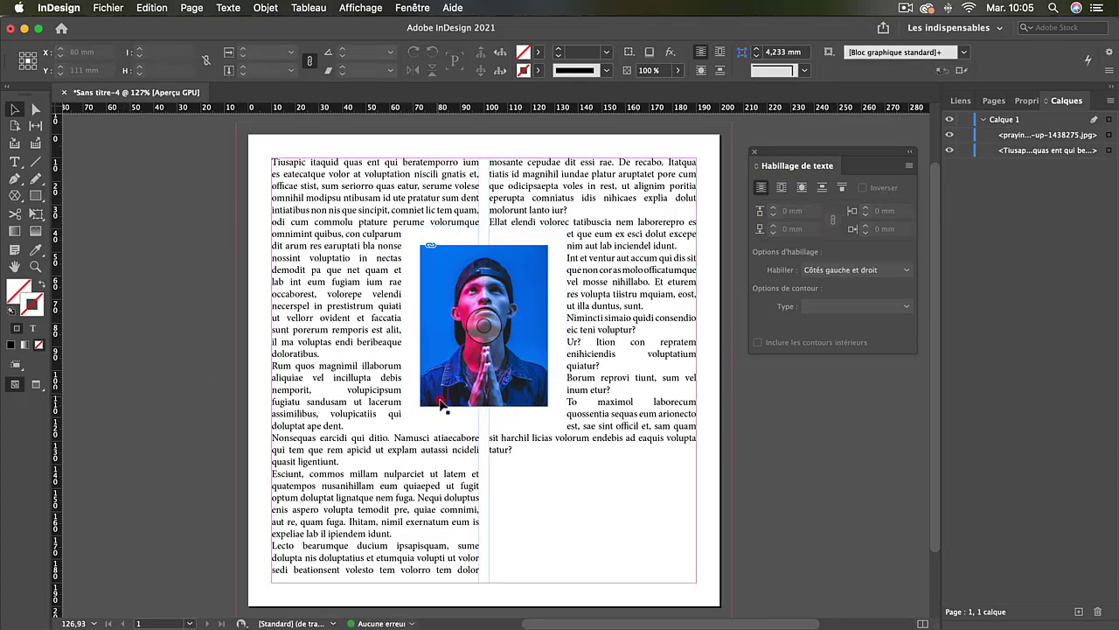
{"action": "left_click_drag", "start_coordinate": [442, 405], "coordinate": [791, 523]}
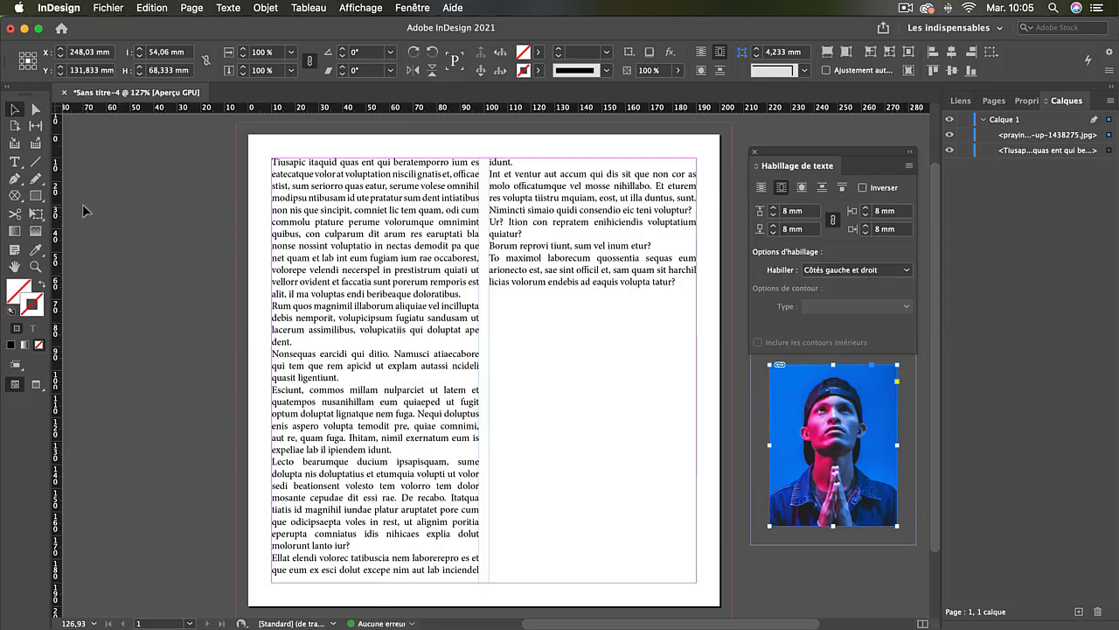
{"action": "left_click", "coordinate": [36, 196]}
{"action": "left_click", "coordinate": [96, 201]}
{"action": "mouse_move", "coordinate": [359, 260]}
{"action": "left_mouse_down"}
{"action": "mouse_move", "coordinate": [570, 313]}
{"action": "mouse_move", "coordinate": [610, 338]}
{"action": "left_mouse_up"}
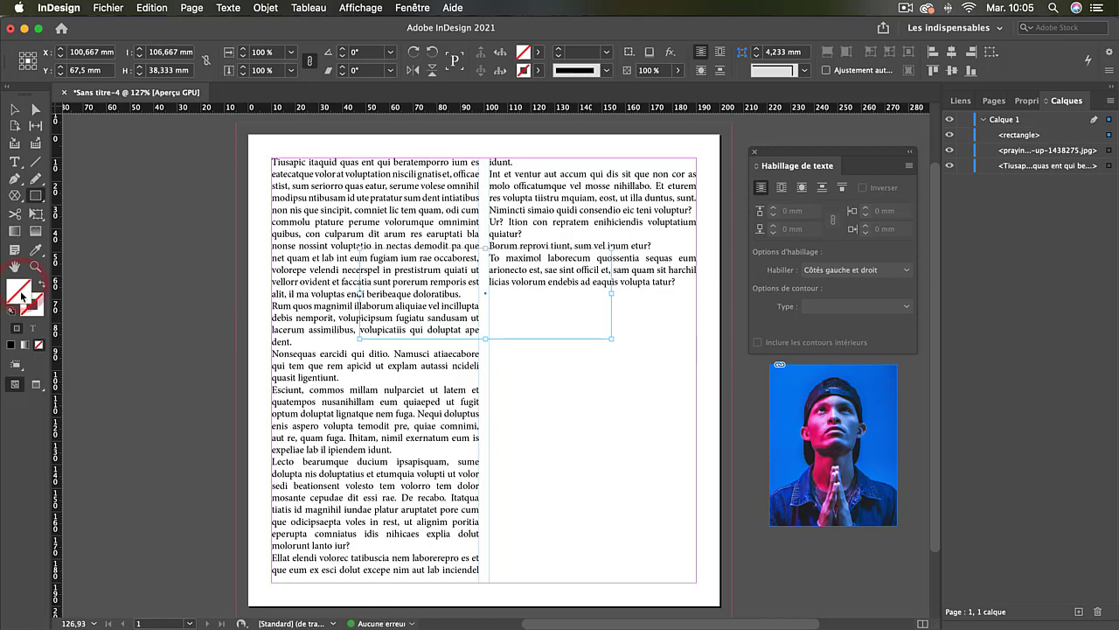
Step: Fill the rectangle with white, C, M, J and N at 0 %
{"action": "left_click", "coordinate": [415, 9]}
{"action": "mouse_move", "coordinate": [464, 172]}
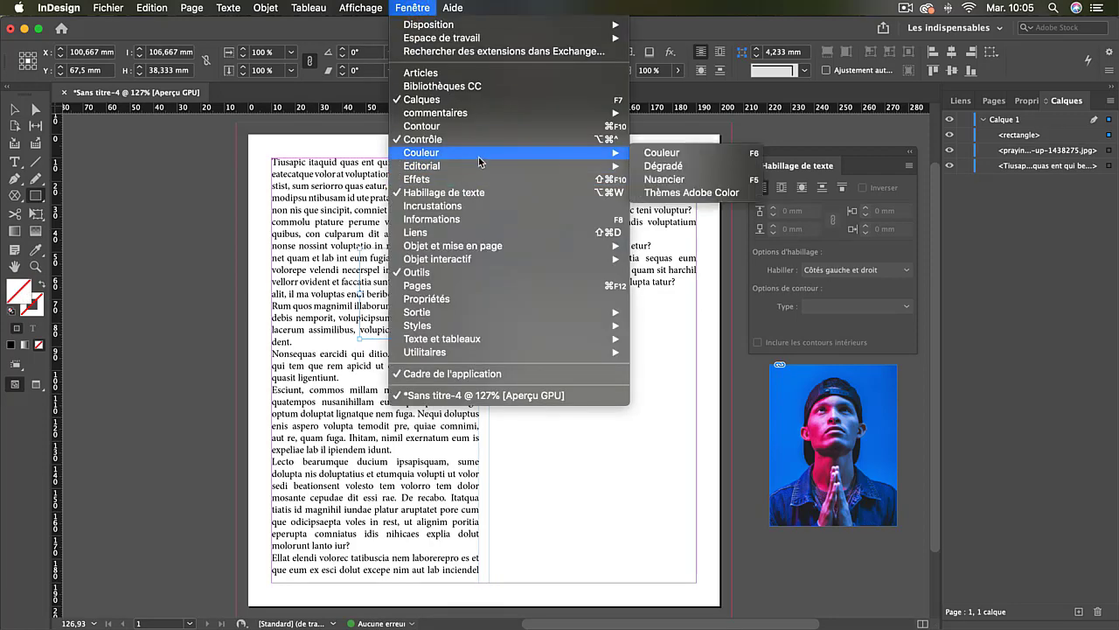
{"action": "left_click", "coordinate": [648, 152]}
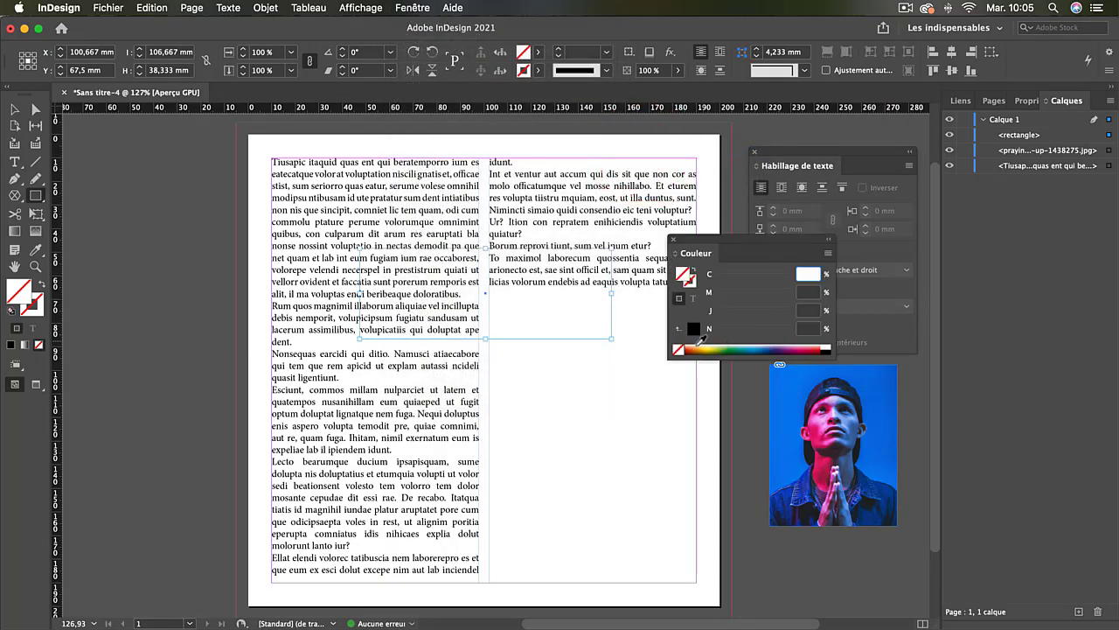
{"action": "left_click", "coordinate": [827, 348]}
Step: Narrow the white rectangle from both sides to a width of 81 mm
{"action": "left_click", "coordinate": [15, 110]}
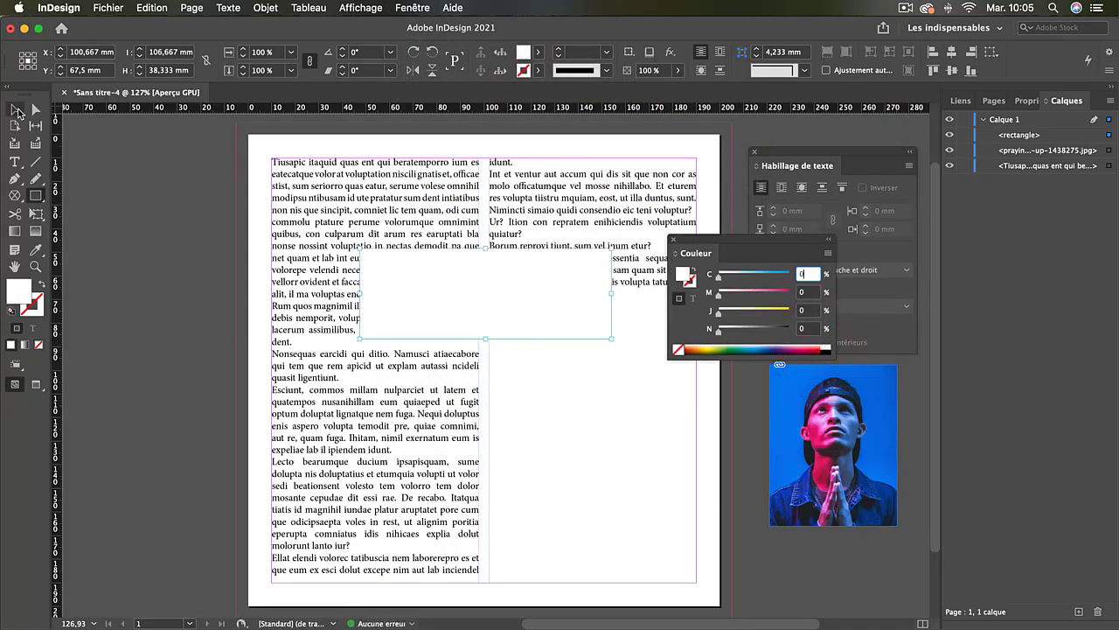
{"action": "left_click_drag", "start_coordinate": [359, 294], "coordinate": [389, 294]}
{"action": "left_click_drag", "start_coordinate": [611, 295], "coordinate": [580, 294]}
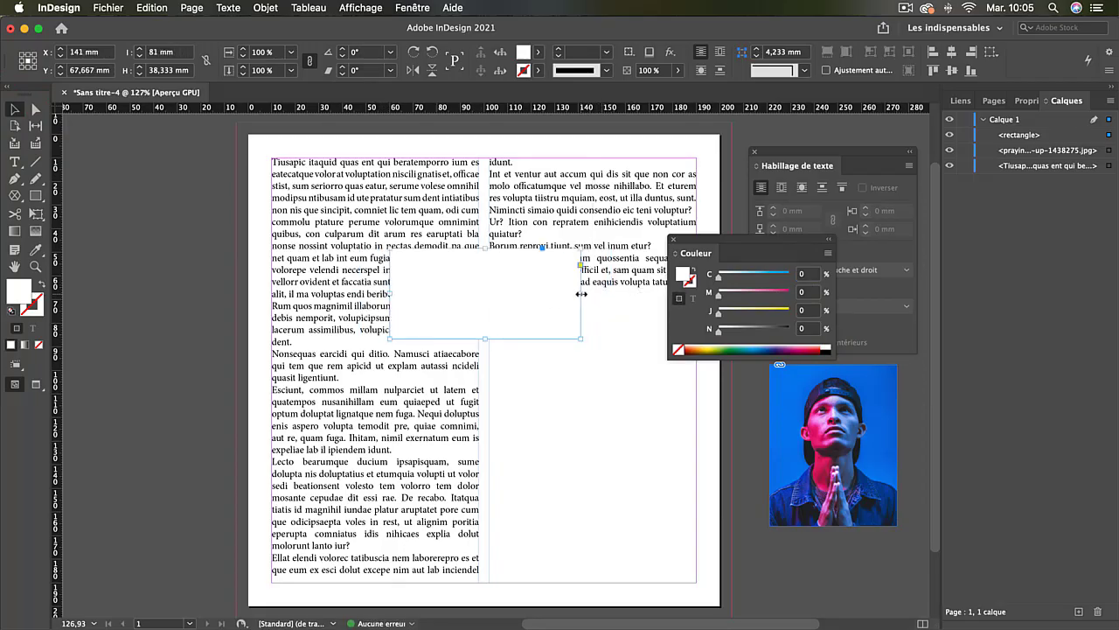
Step: Wrap the text around the rectangle's bounding box with linked offsets of 3 mm on all four sides
{"action": "left_click", "coordinate": [675, 244]}
{"action": "left_click", "coordinate": [781, 188]}
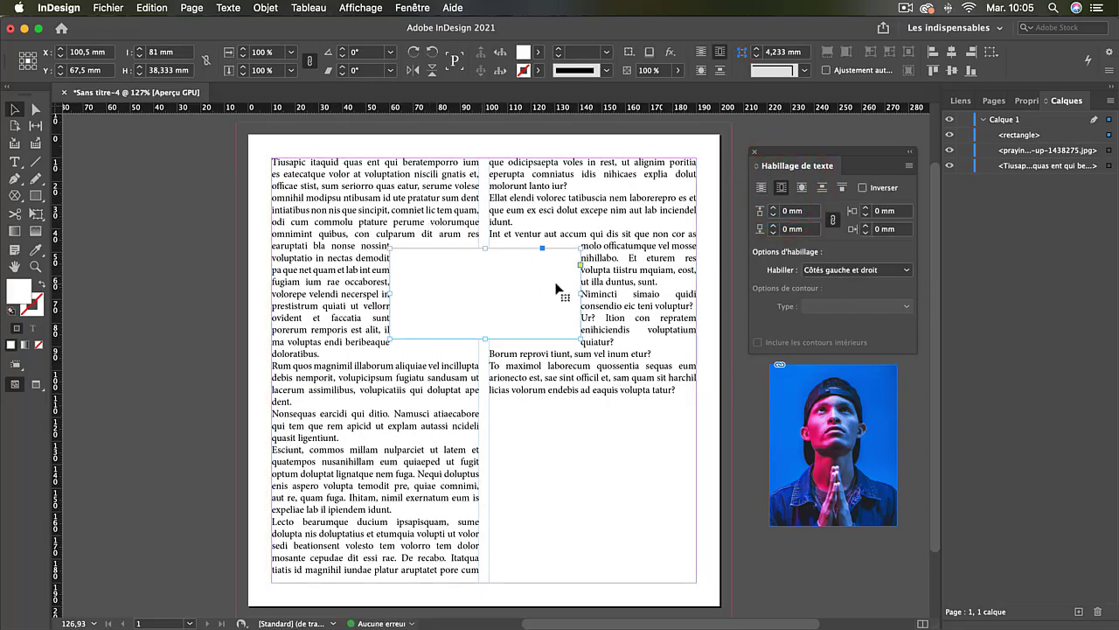
{"action": "left_click", "coordinate": [773, 209]}
{"action": "left_click", "coordinate": [772, 210]}
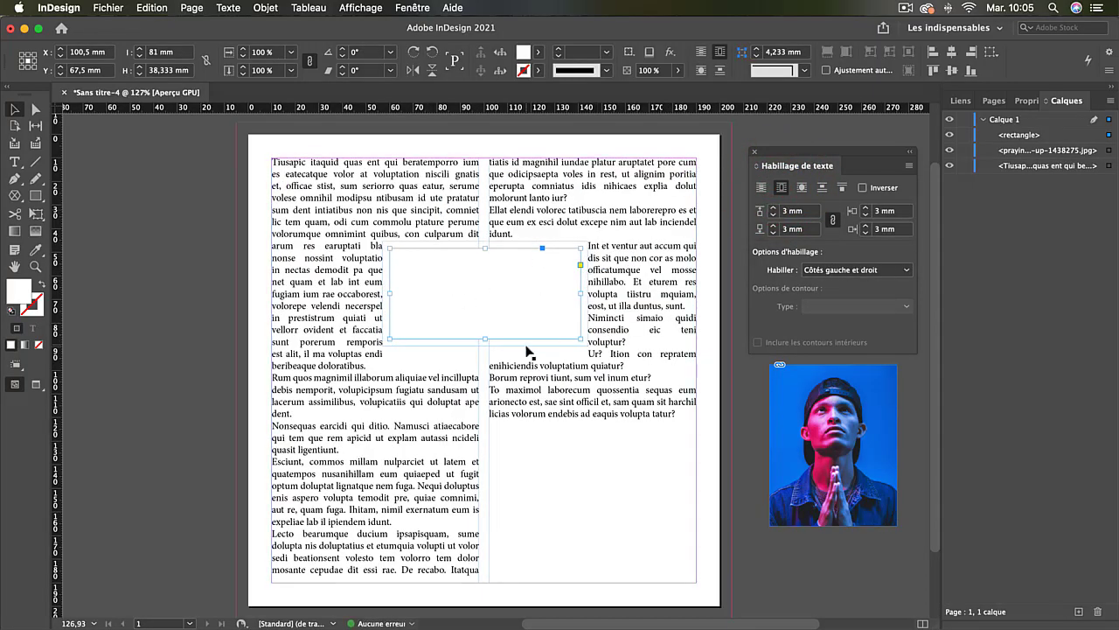
{"action": "left_click", "coordinate": [752, 413]}
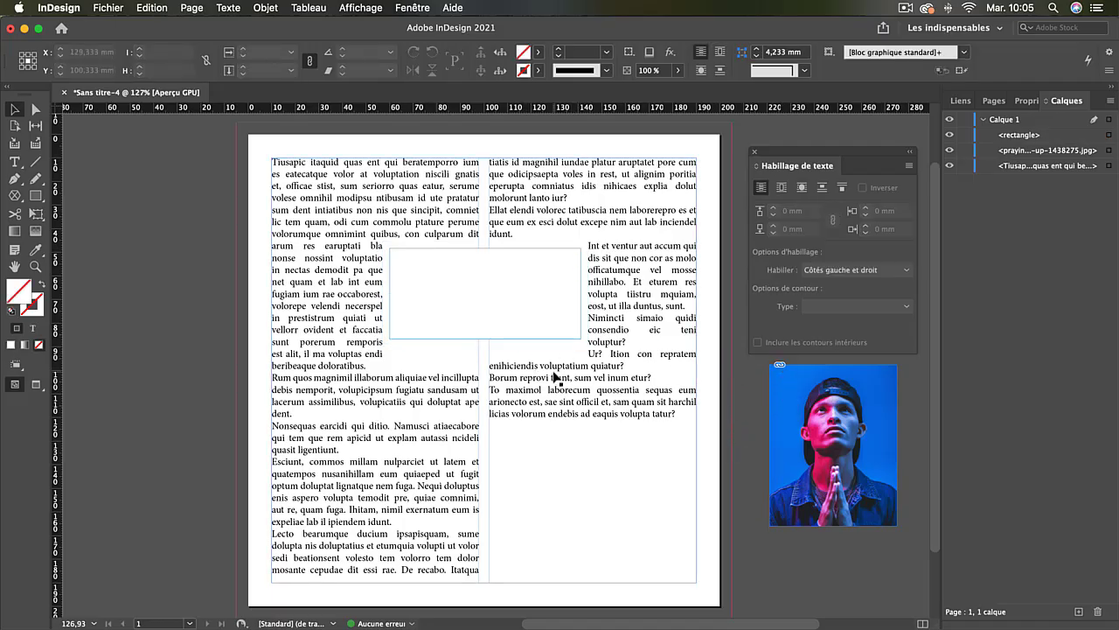
Step: Unlink the rectangle's text wrap offsets and set the bottom offset to 2 mm
{"action": "left_click", "coordinate": [582, 327]}
{"action": "left_click", "coordinate": [833, 220]}
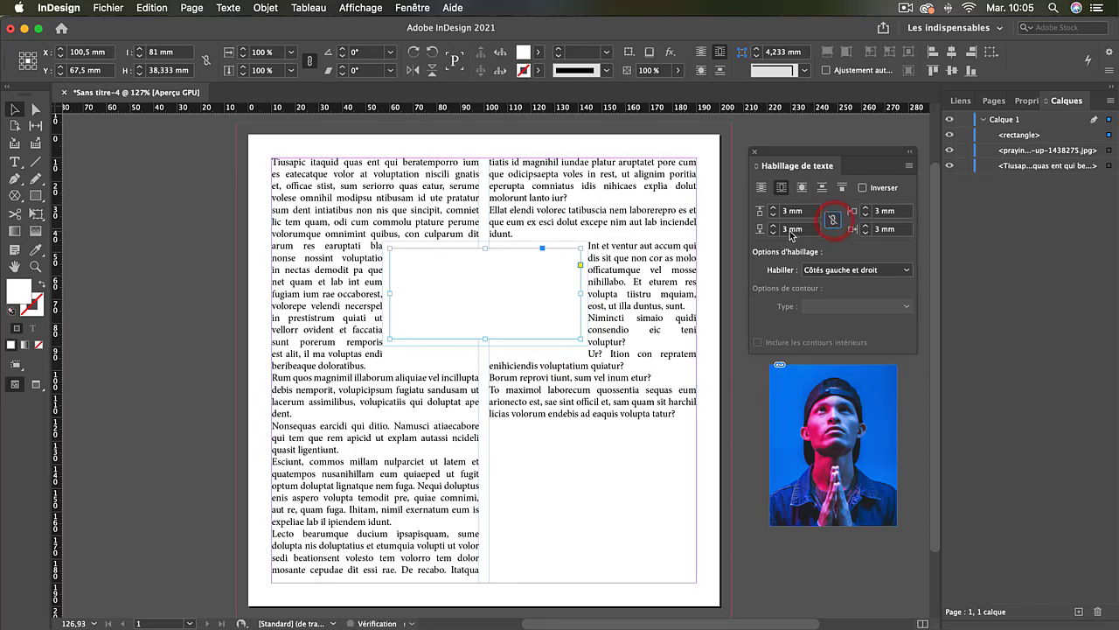
{"action": "left_click", "coordinate": [773, 232]}
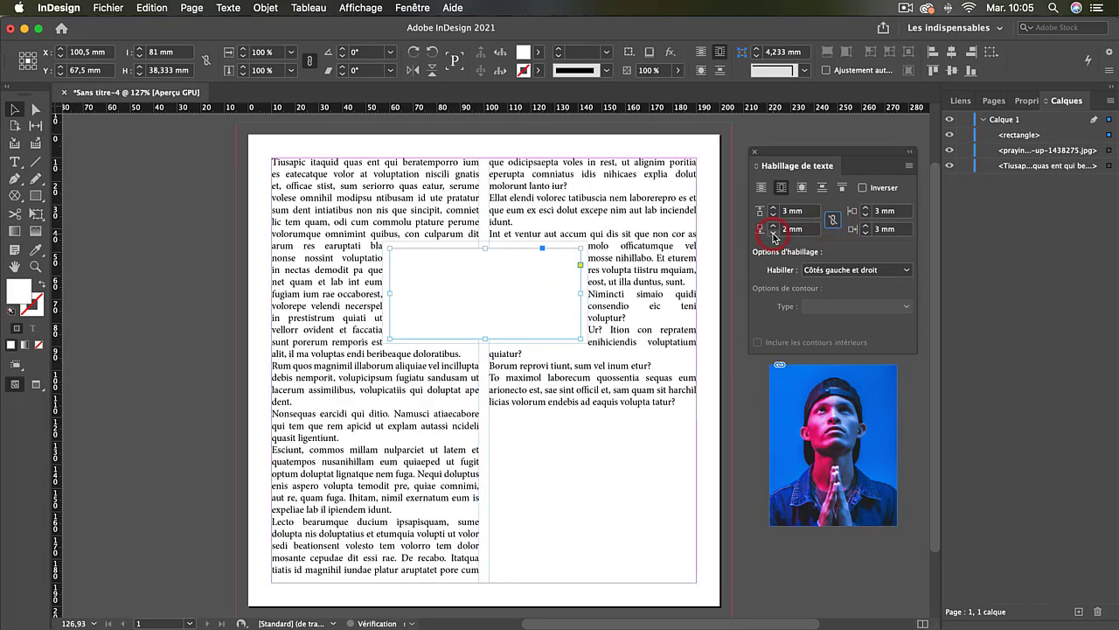
{"action": "left_click", "coordinate": [188, 355]}
Step: Copy the words "Nequi doluptus" from the first column of the body text
{"action": "left_click", "coordinate": [14, 161]}
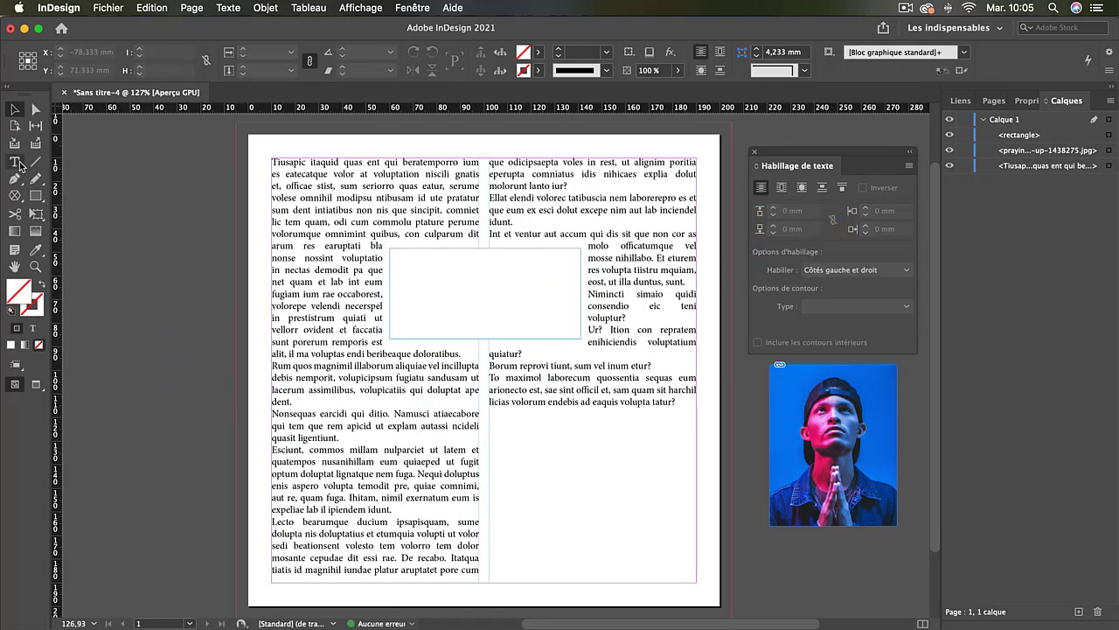
{"action": "left_click_drag", "start_coordinate": [420, 474], "coordinate": [479, 474]}
{"action": "key", "text": "super+c"}
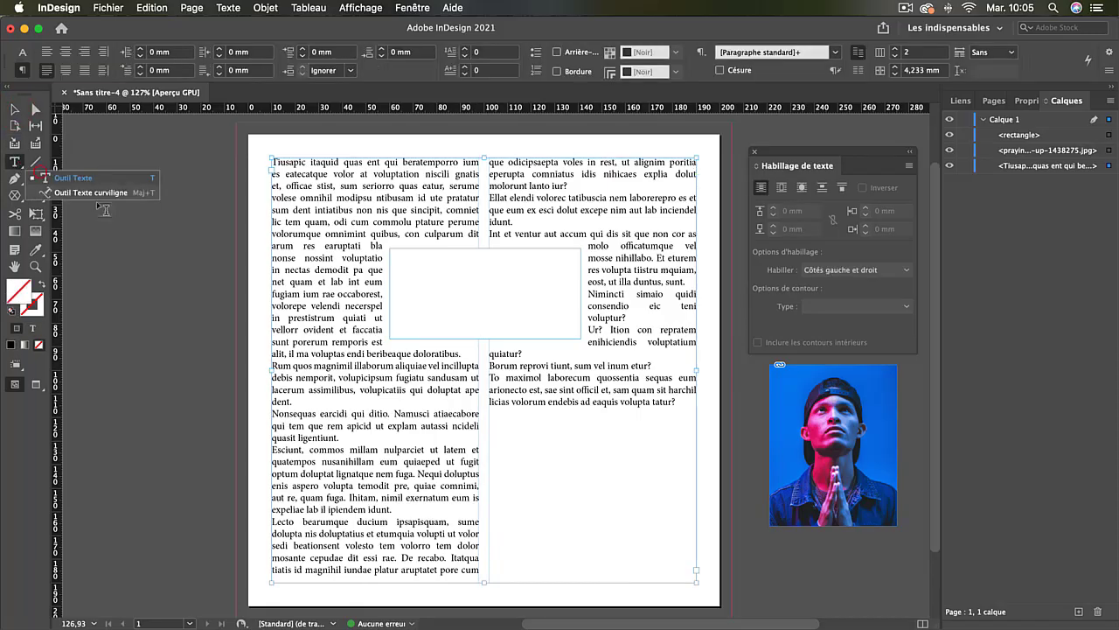
Step: Create a text frame about 69 × 16 mm on the pasteboard, paste the copied words and enclose them in guillemets as «Nequi doluptus»
{"action": "left_click_drag", "start_coordinate": [94, 234], "coordinate": [257, 271]}
{"action": "key", "text": "super+v"}
{"action": "key", "text": "Escape"}
{"action": "double_click", "coordinate": [225, 243]}
{"action": "type", "text": "»"}
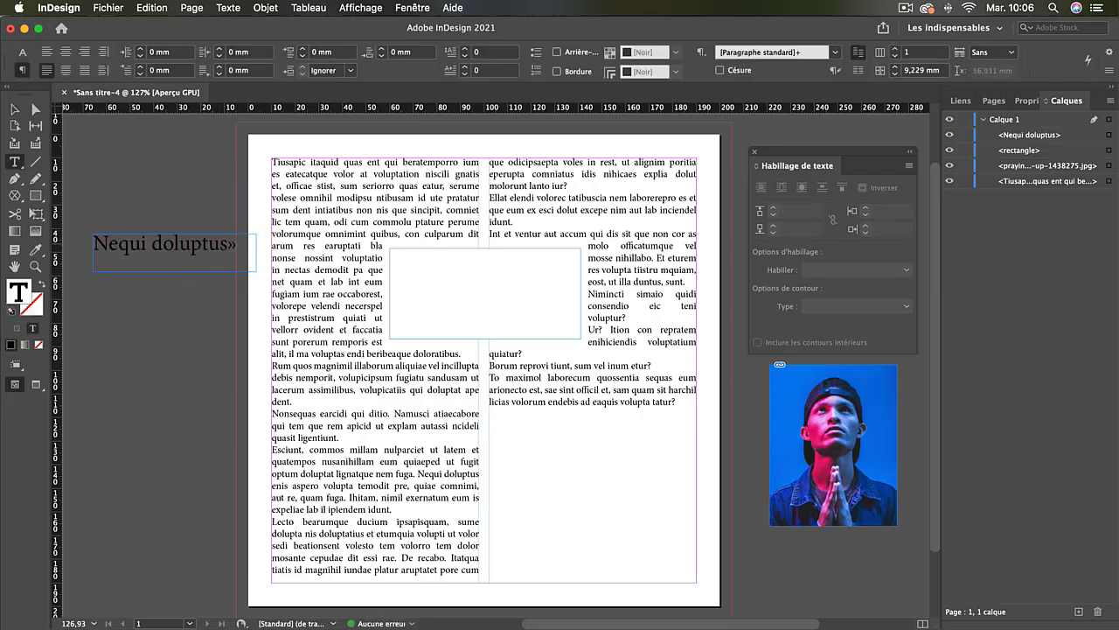
{"action": "left_click", "coordinate": [96, 243]}
{"action": "type", "text": "«"}
{"action": "key", "text": "Escape"}
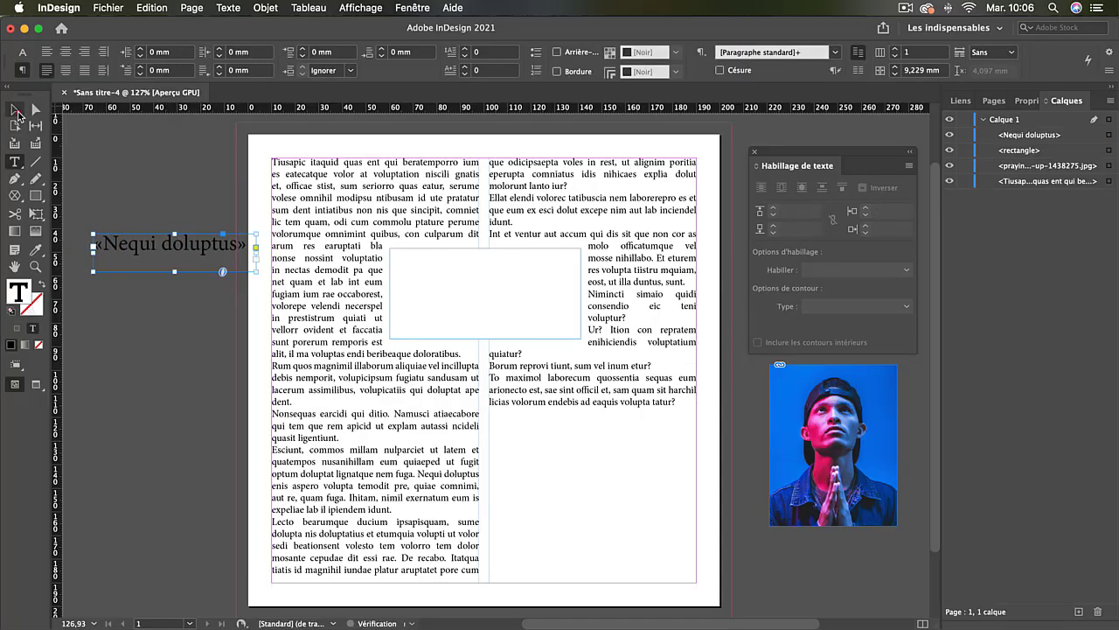
Step: Try to position the quote frame over the white rectangle, and delete the quote frame
{"action": "left_click_drag", "start_coordinate": [205, 260], "coordinate": [516, 290]}
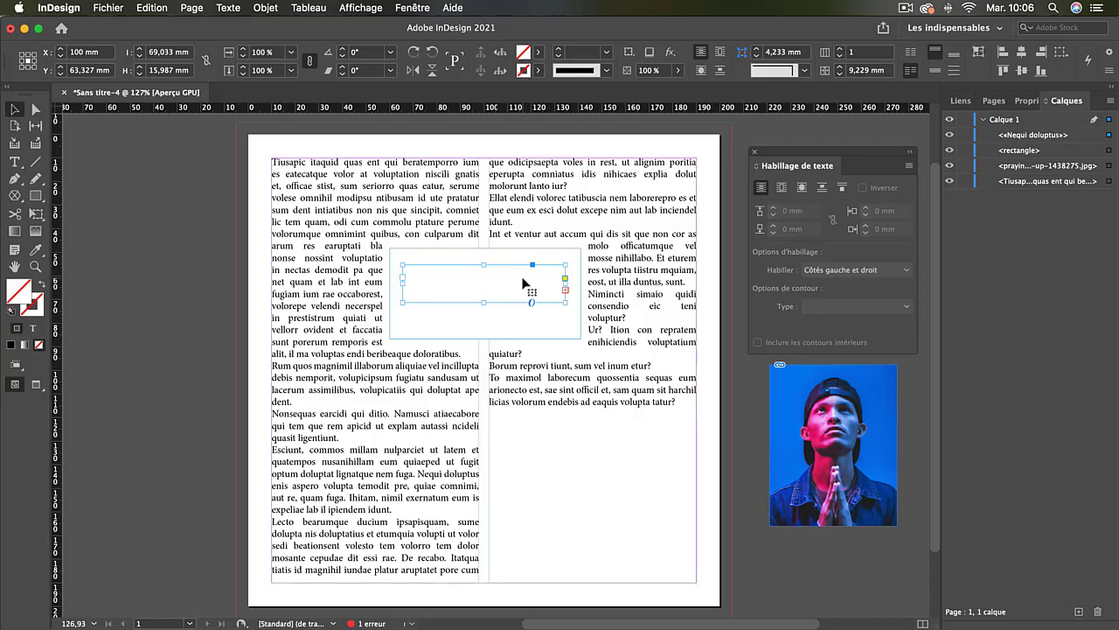
{"action": "left_click_drag", "start_coordinate": [525, 286], "coordinate": [534, 289]}
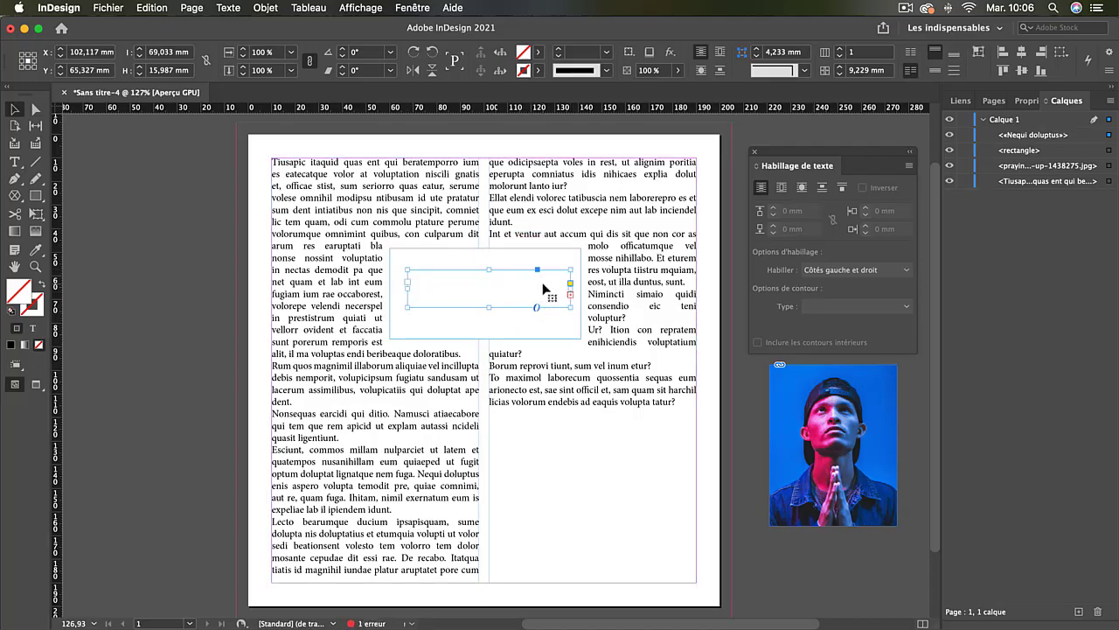
{"action": "key", "text": "BackSpace"}
Step: Turn the white rectangle into a text frame and paste the copied words "Nequi doluptus" into it
{"action": "key", "text": "t"}
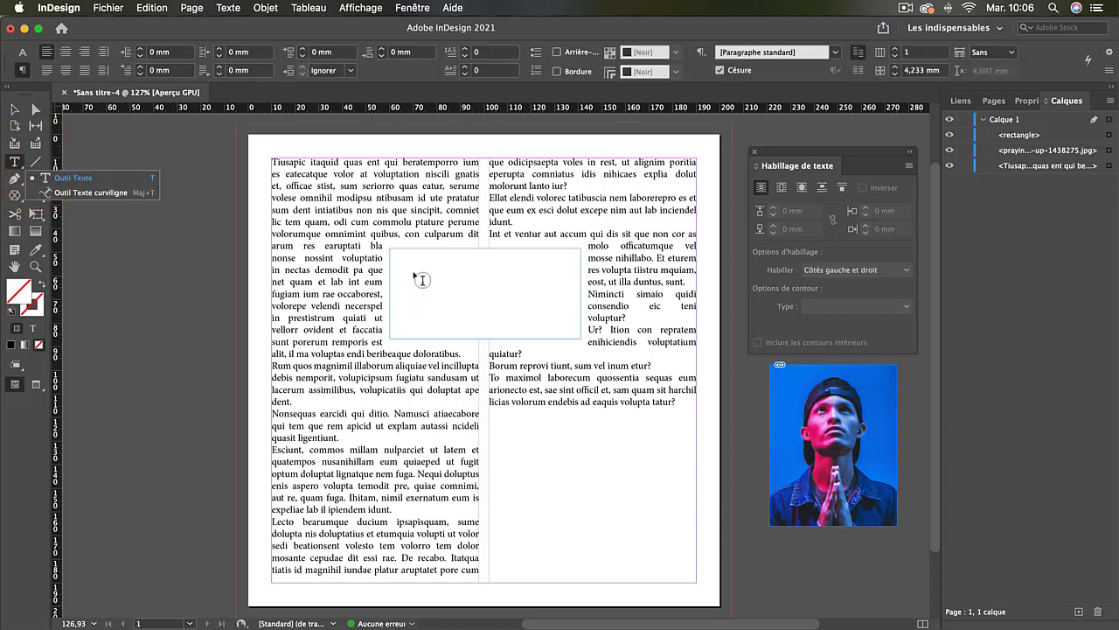
{"action": "left_click", "coordinate": [413, 271]}
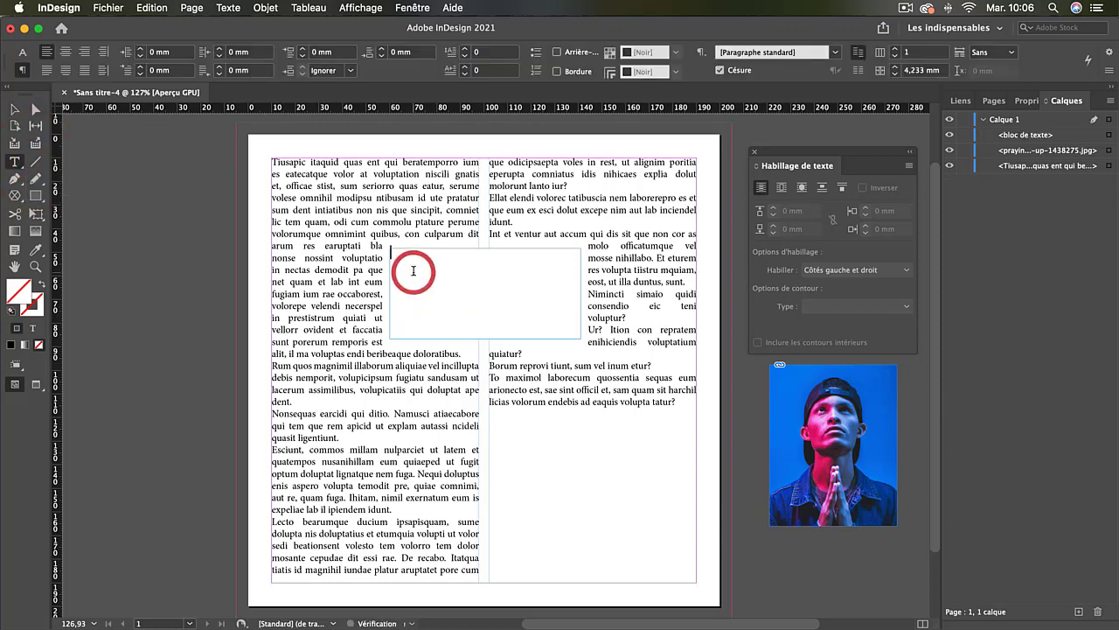
{"action": "key", "text": "Escape"}
{"action": "double_click", "coordinate": [414, 272]}
{"action": "key", "text": "super+v"}
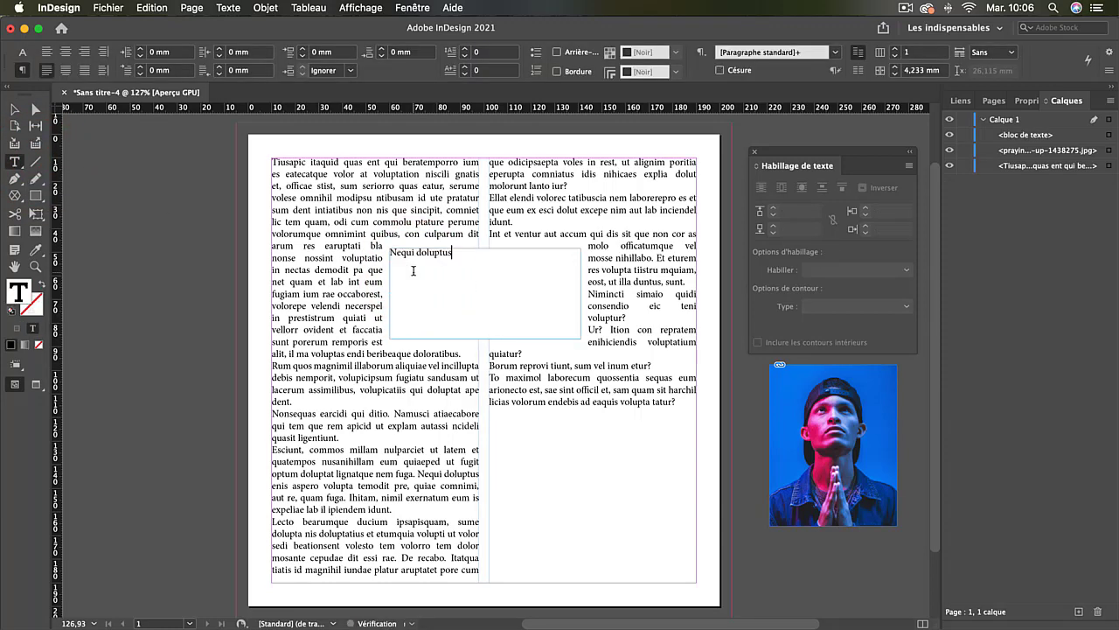
Step: Enlarge the "Nequi doluptus" text in the white frame to about 40 pt
{"action": "left_click_drag", "start_coordinate": [457, 258], "coordinate": [388, 252]}
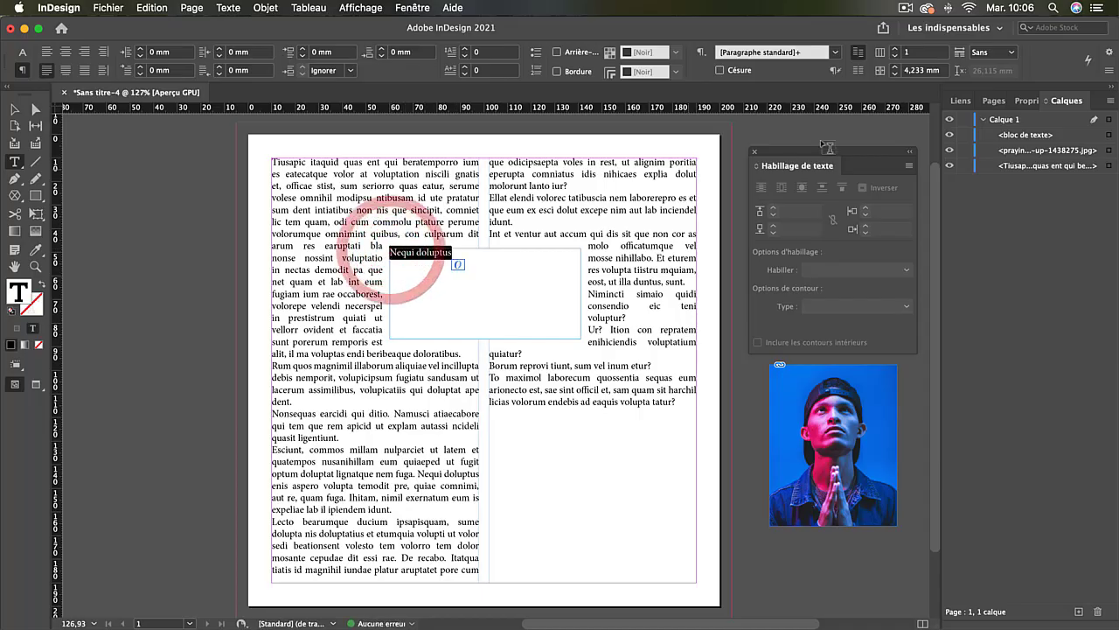
{"action": "left_click", "coordinate": [23, 53]}
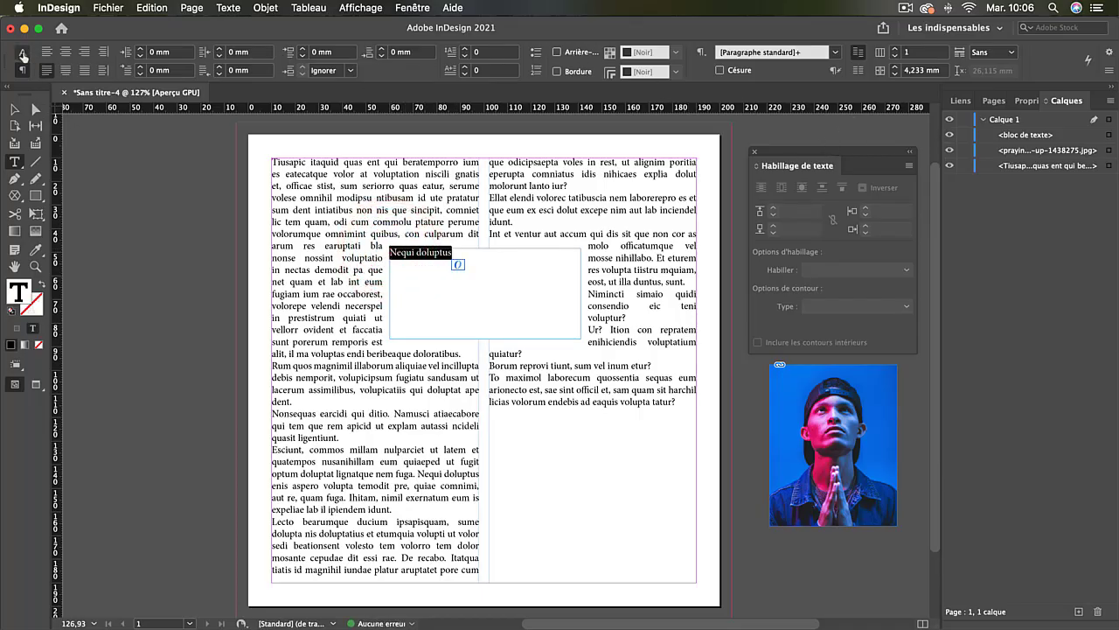
{"action": "left_click", "coordinate": [175, 49]}
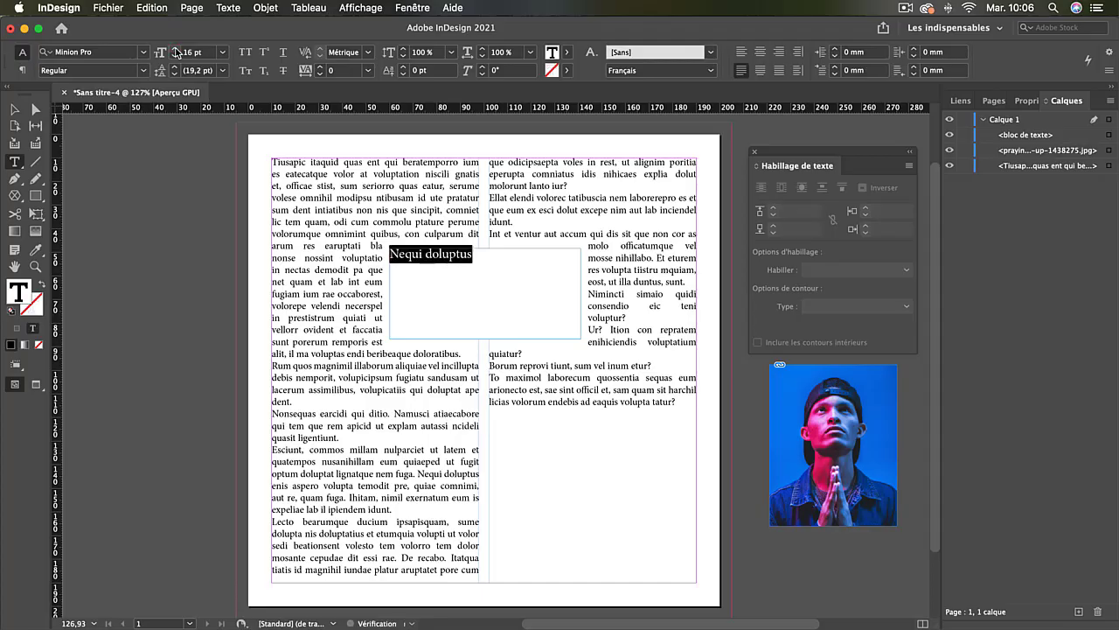
{"action": "left_click", "coordinate": [176, 49]}
{"action": "left_click", "coordinate": [176, 49]}
{"action": "left_click", "coordinate": [175, 49]}
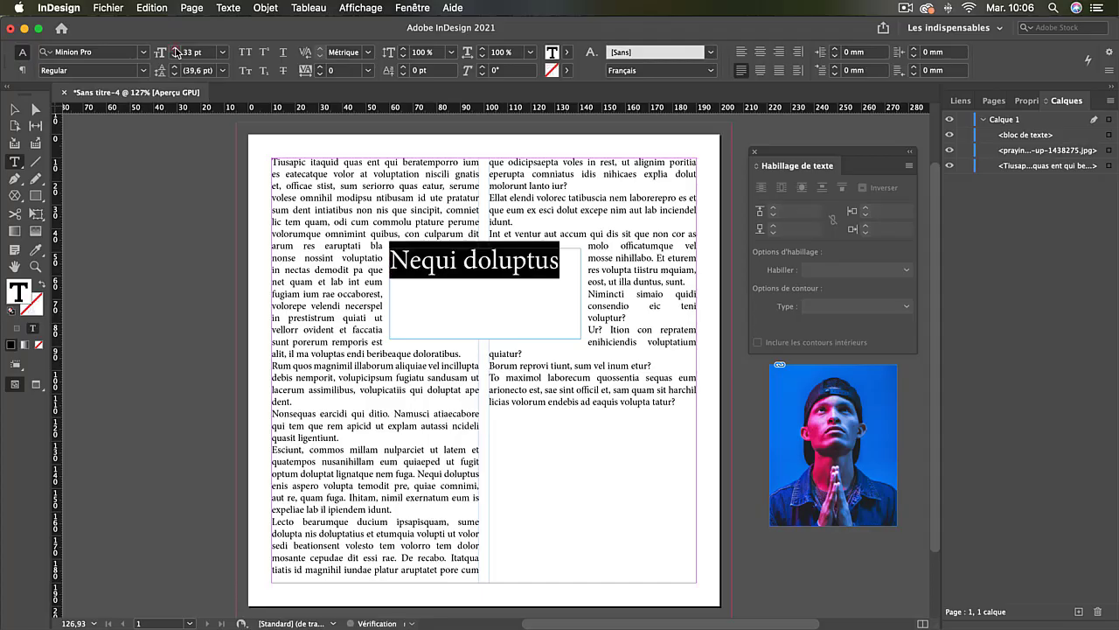
{"action": "left_click", "coordinate": [176, 49]}
{"action": "left_click", "coordinate": [176, 49]}
{"action": "left_click", "coordinate": [176, 49]}
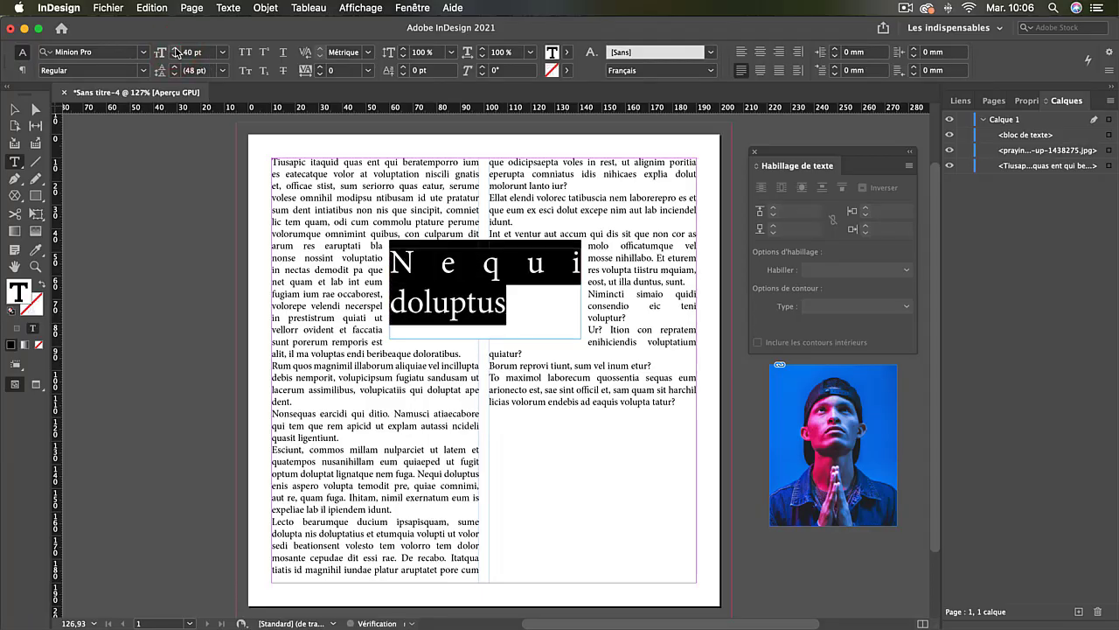
Step: Centre-align the quote text and enclose it in guillemets as «Nequi doluptus»
{"action": "left_click", "coordinate": [23, 69]}
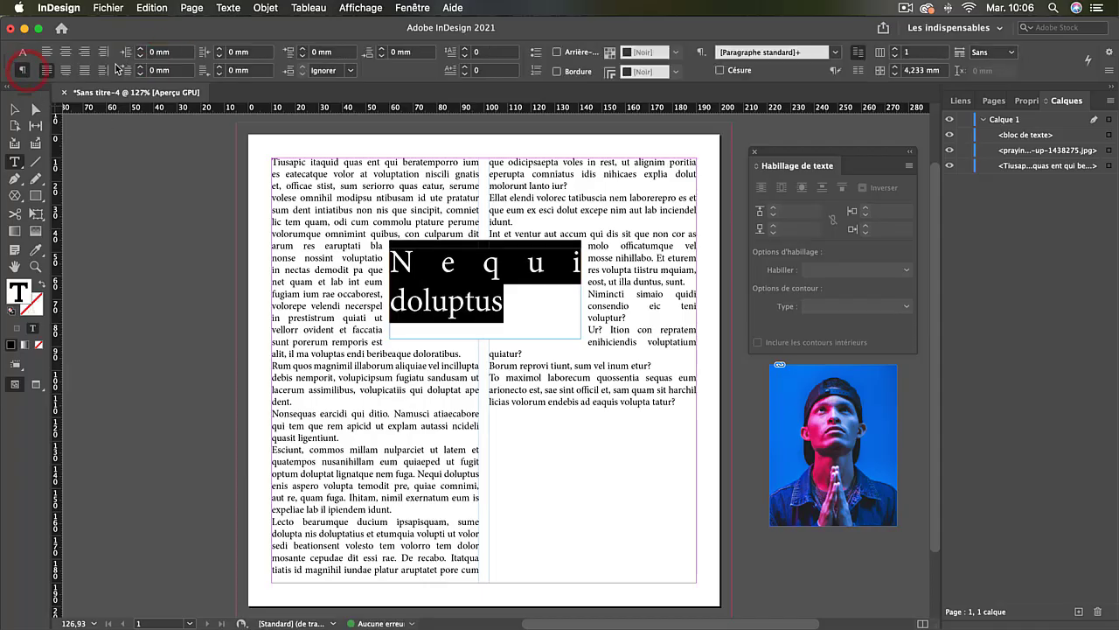
{"action": "left_click", "coordinate": [66, 52]}
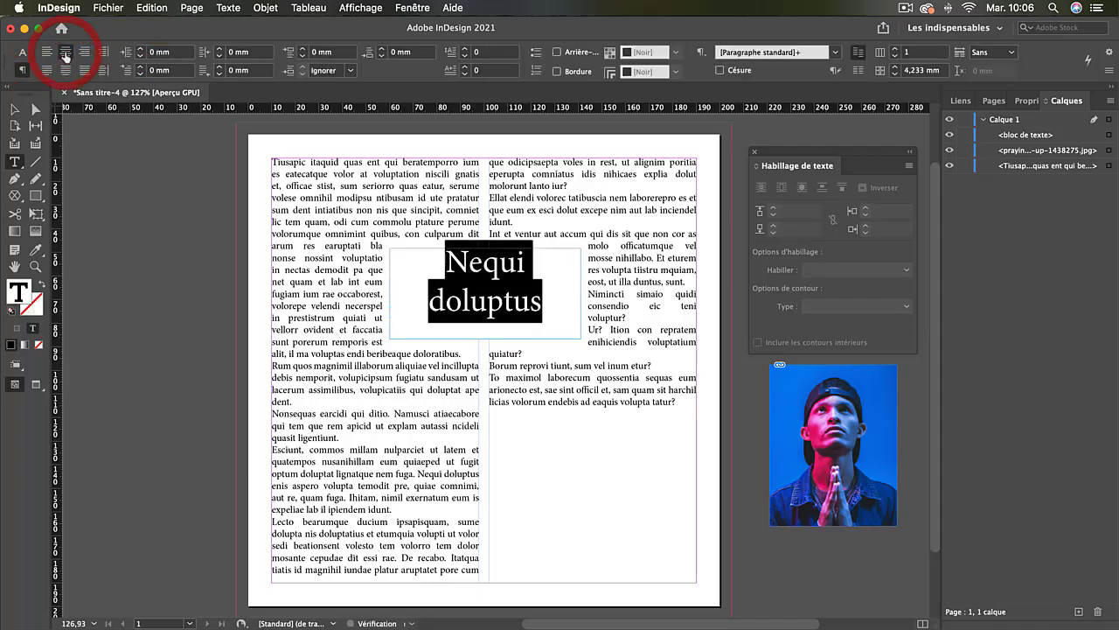
{"action": "left_click", "coordinate": [448, 254]}
{"action": "type", "text": "«"}
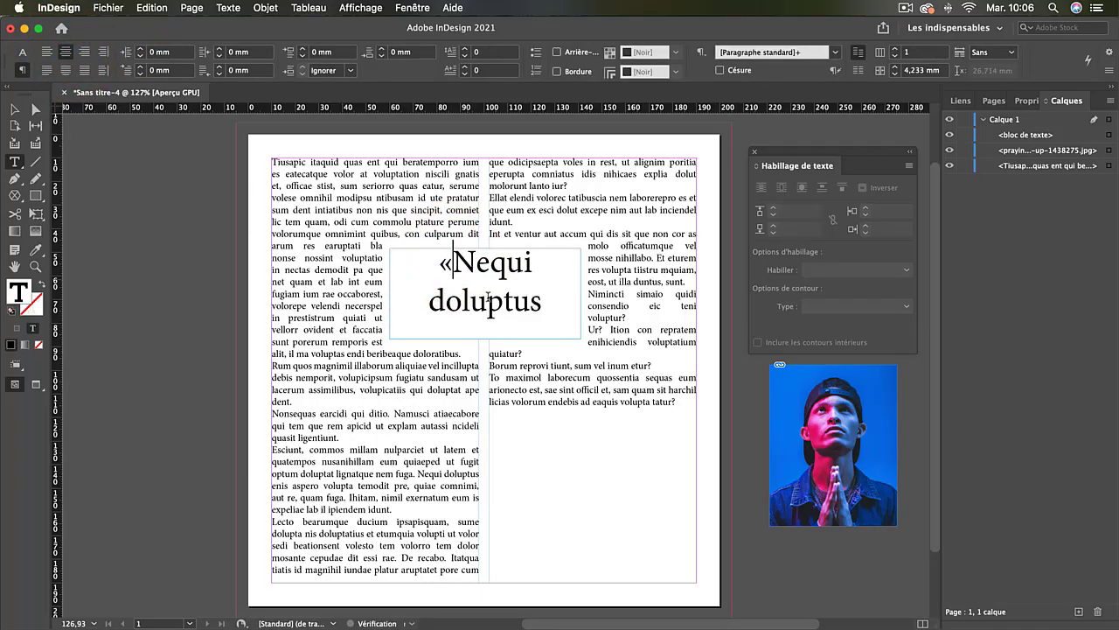
{"action": "left_click", "coordinate": [542, 302]}
{"action": "type", "text": "»"}
Step: Preview the page without guides and frame edges, and return to the normal view
{"action": "left_click", "coordinate": [14, 109]}
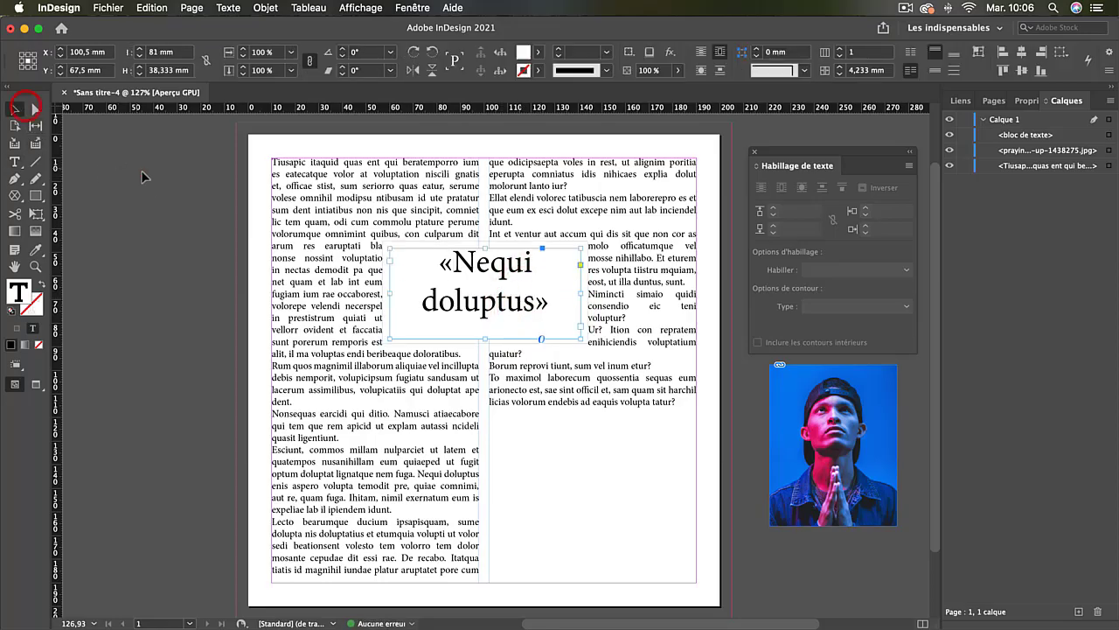
{"action": "left_click", "coordinate": [142, 172]}
{"action": "key", "text": "w"}
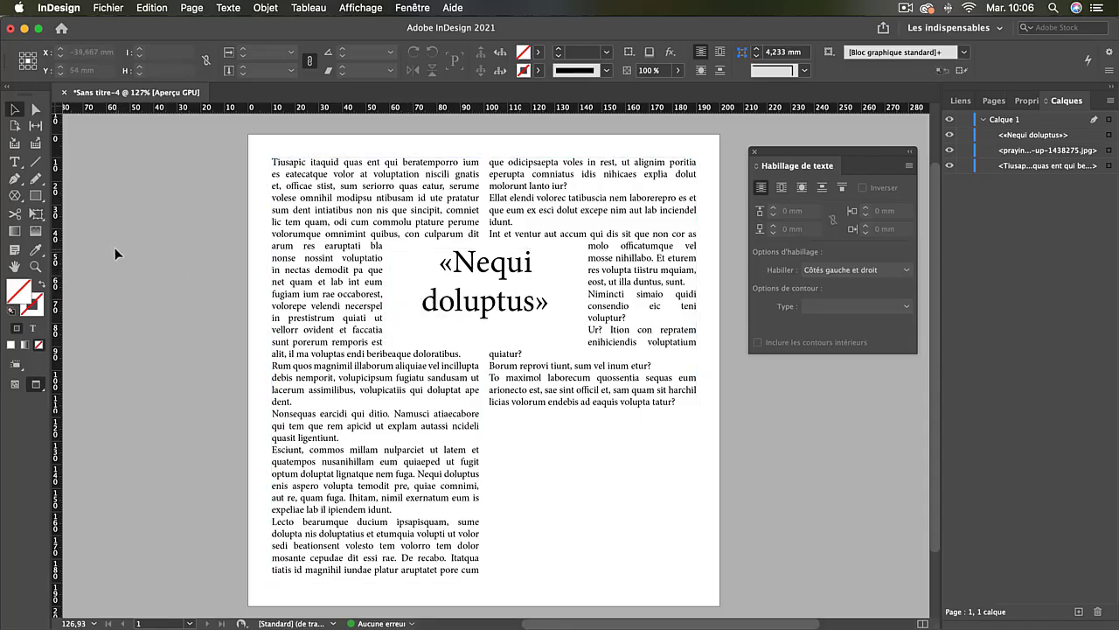
{"action": "key", "text": "w"}
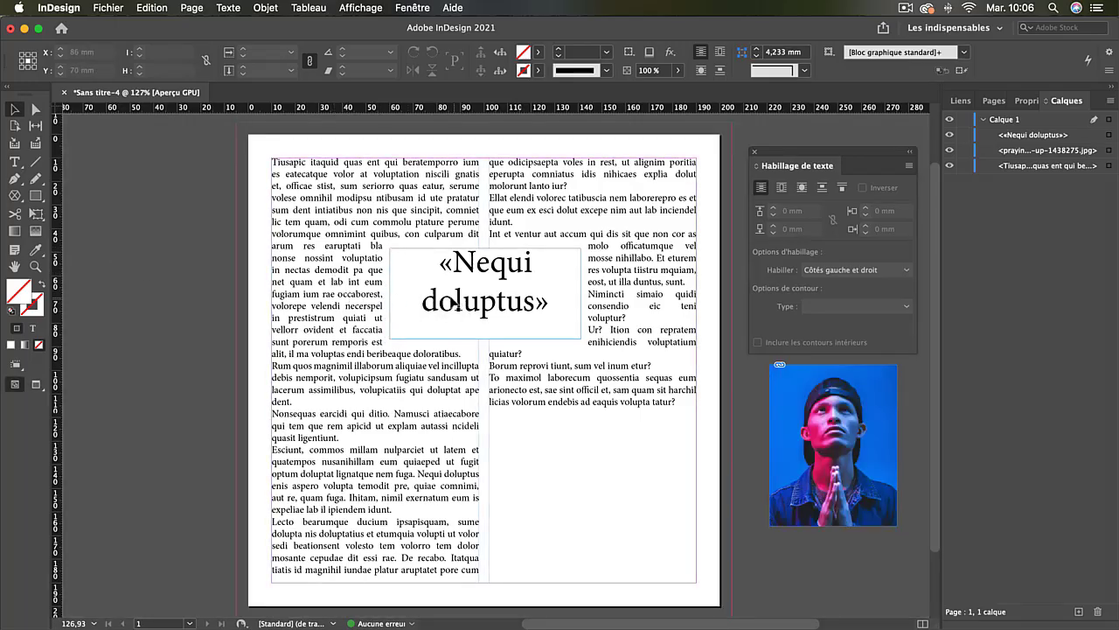
Step: Delete the «Nequi doluptus» quote frame and move the photo from the pasteboard back between the two text columns
{"action": "left_click", "coordinate": [453, 302]}
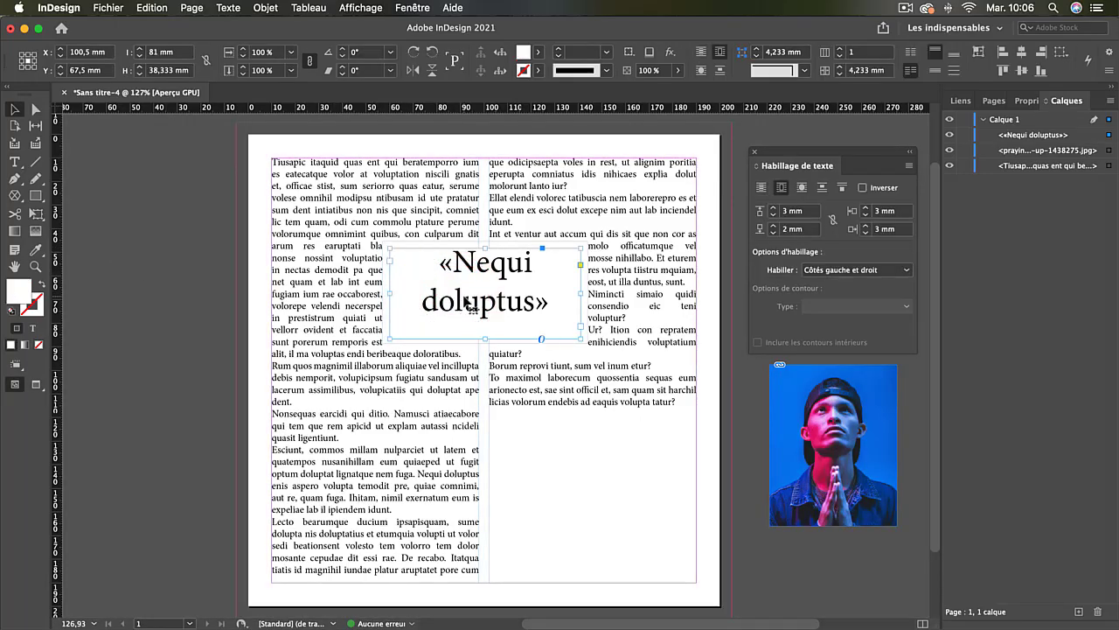
{"action": "key", "text": "Delete"}
{"action": "left_click_drag", "start_coordinate": [851, 413], "coordinate": [483, 262]}
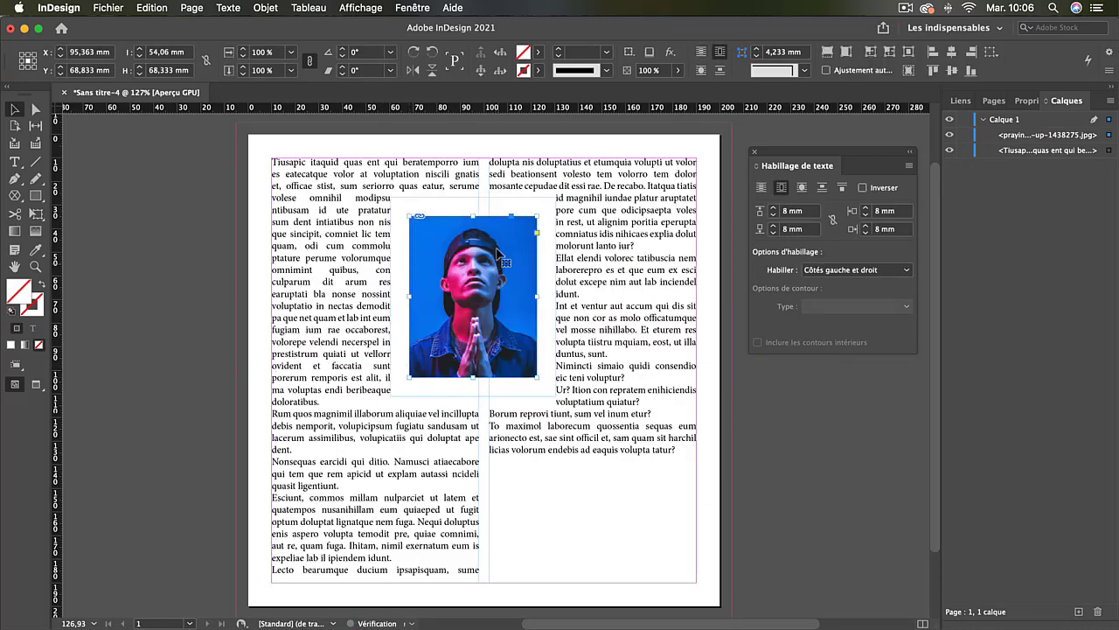